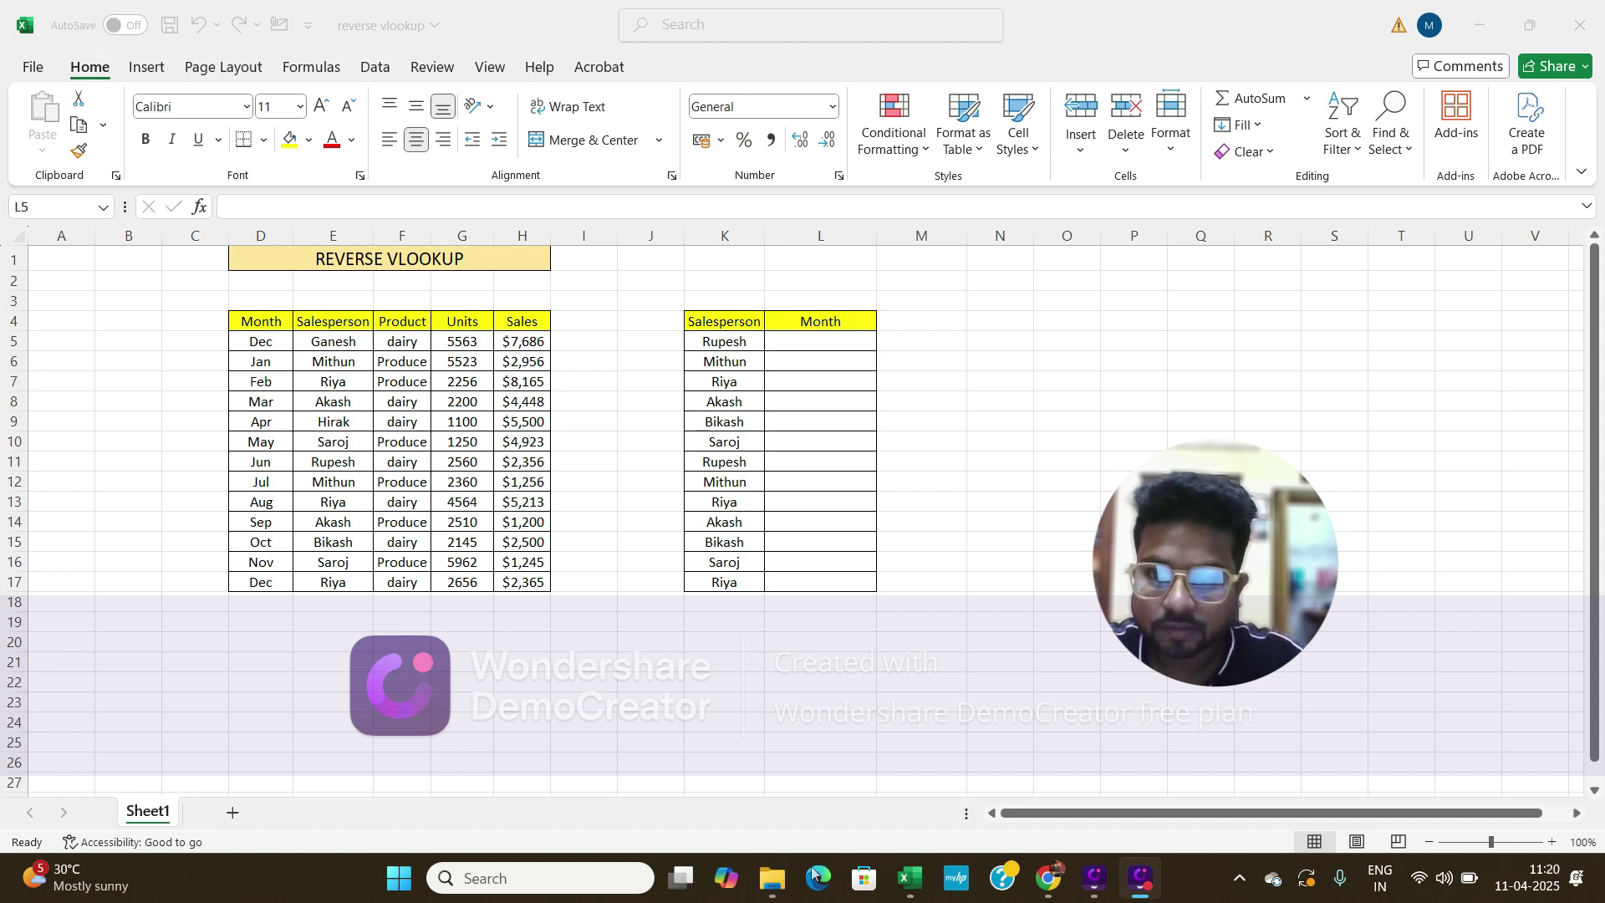
Step: Examine the headers and extent of the source table from Month to Sales
click(257, 351)
key(Up)
key(Right)
key(Right)
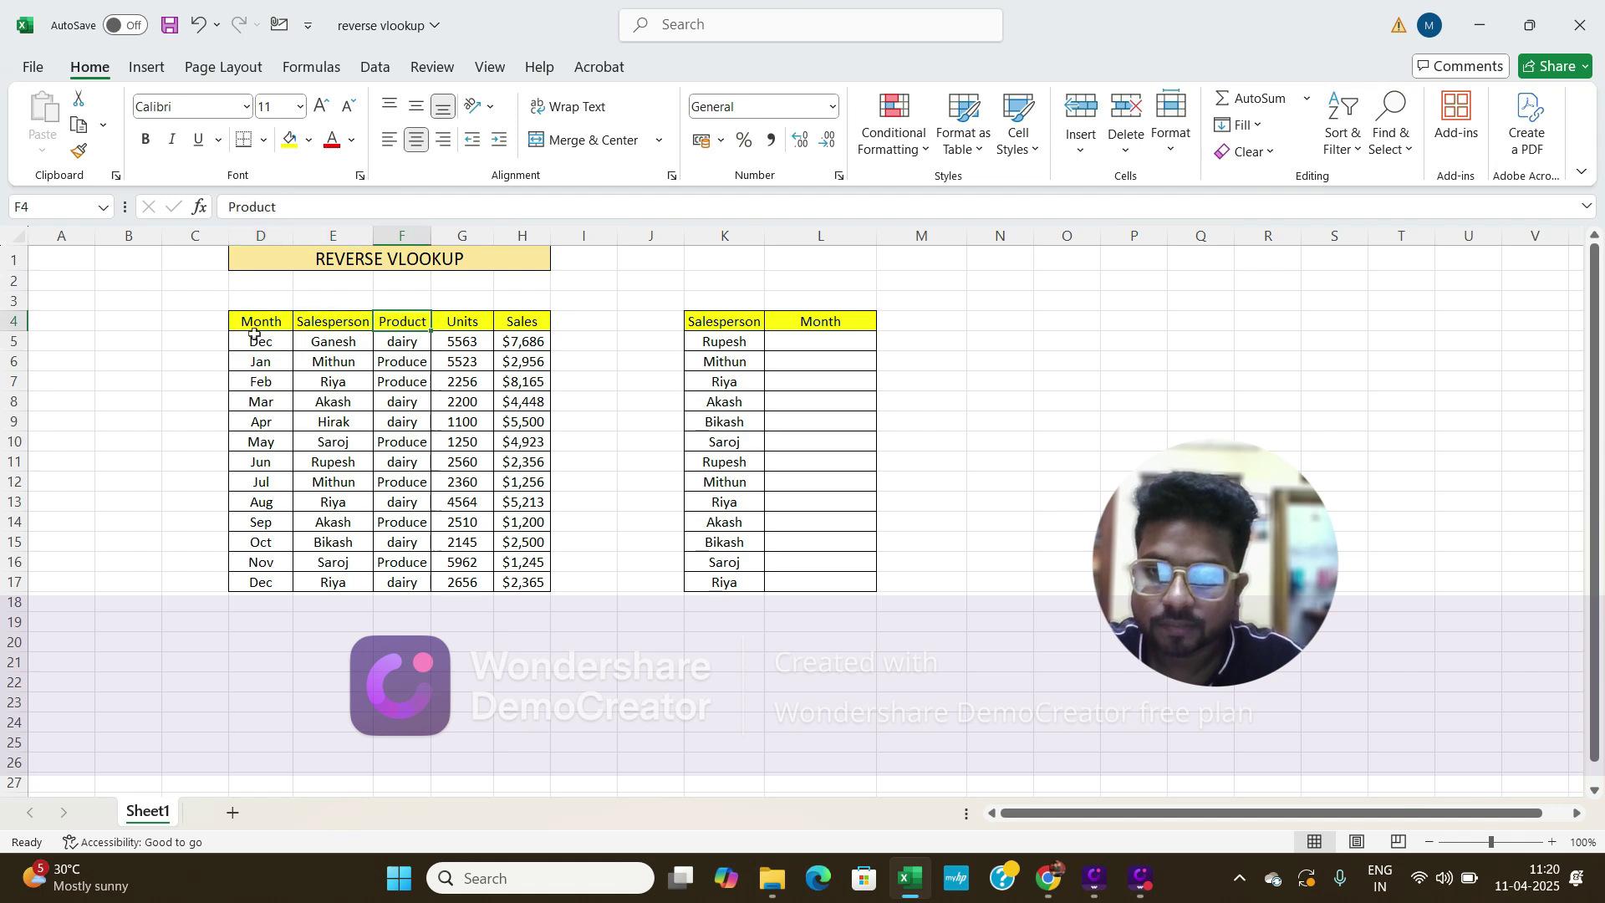
key(Right)
key(Right)
key(Left)
key(Left)
key(Left)
key(Left)
key(Left)
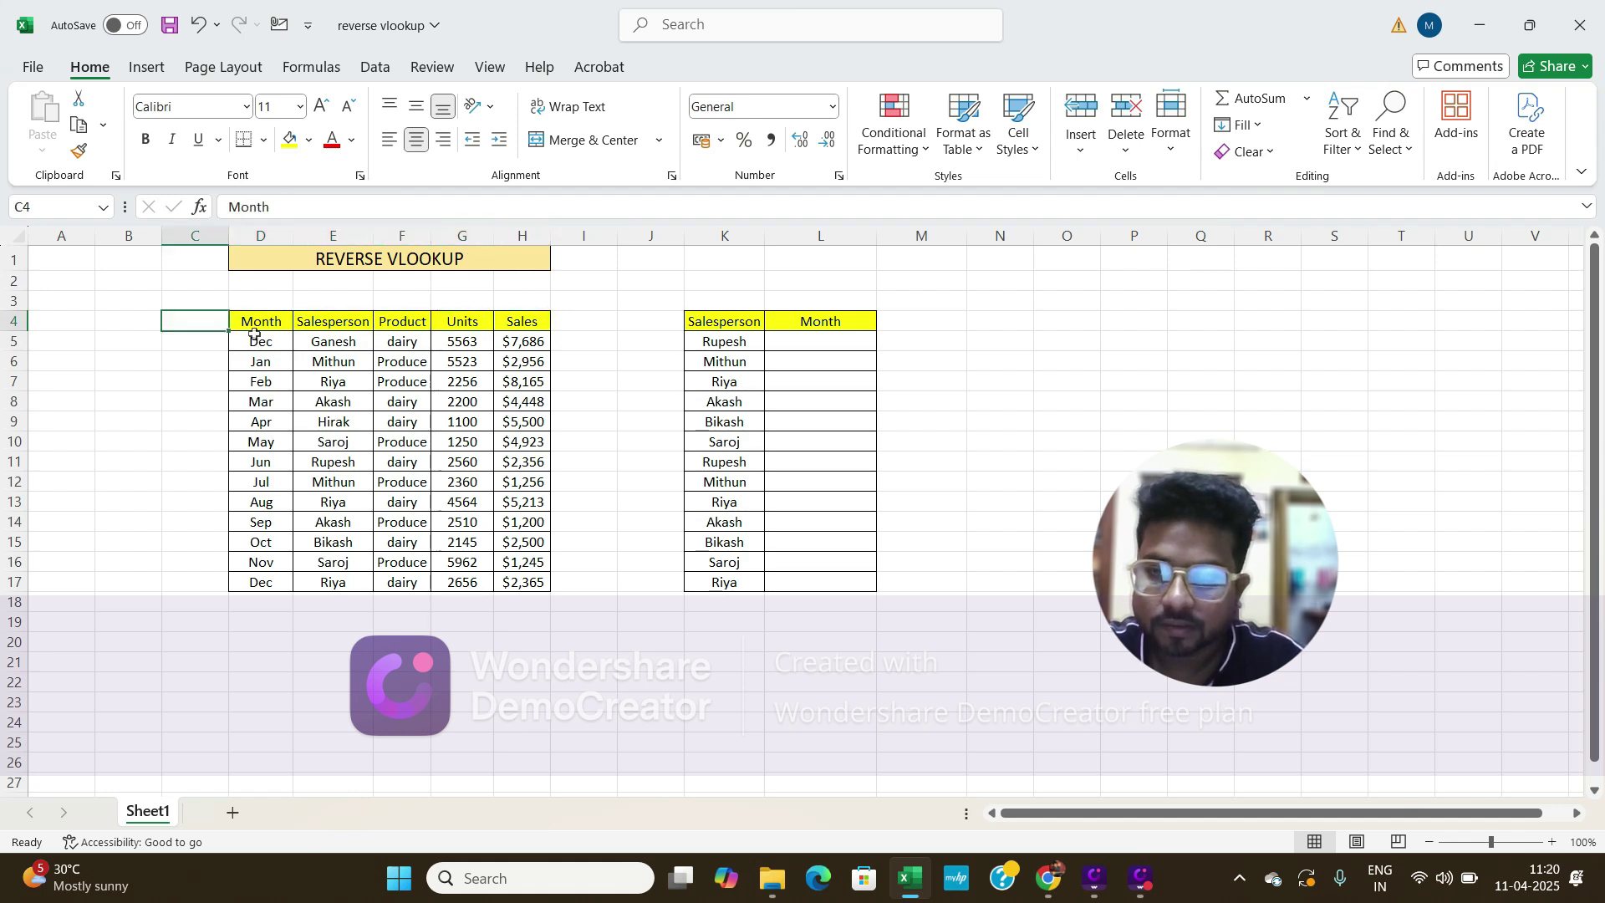
key(Right)
key(ctrl+shift+Right)
key(ctrl+shift+Down)
key(Right)
key(Right)
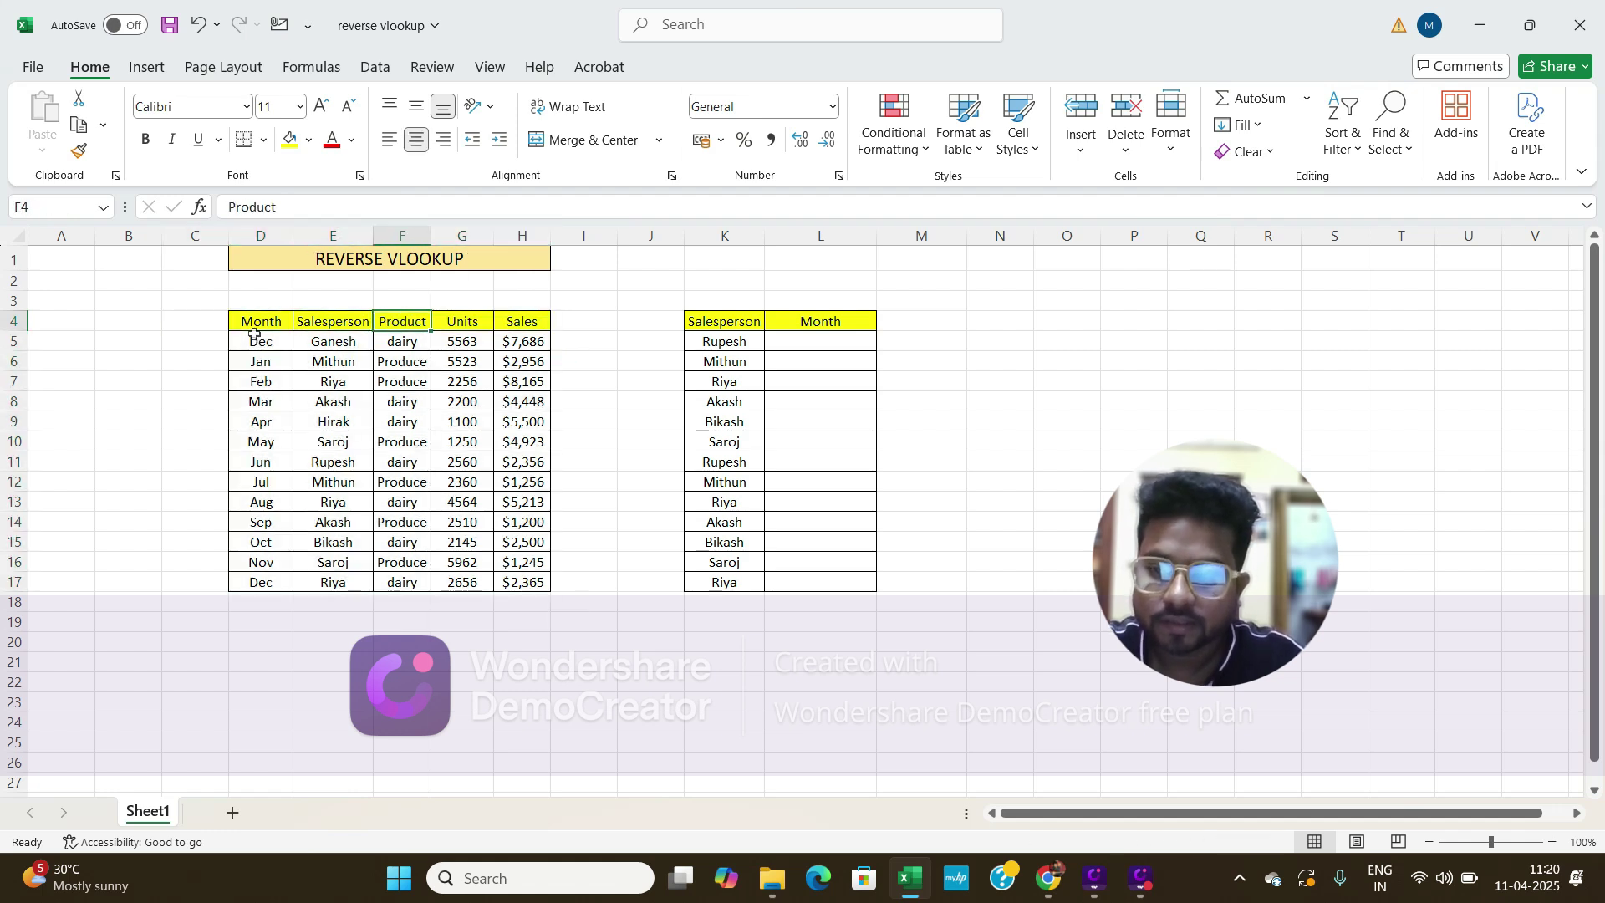
Step: Review the Month, Salesperson and Sales columns of the source table
key(Down)
key(Left)
key(Left)
key(Down)
key(Down)
key(Down)
key(Down)
key(Down)
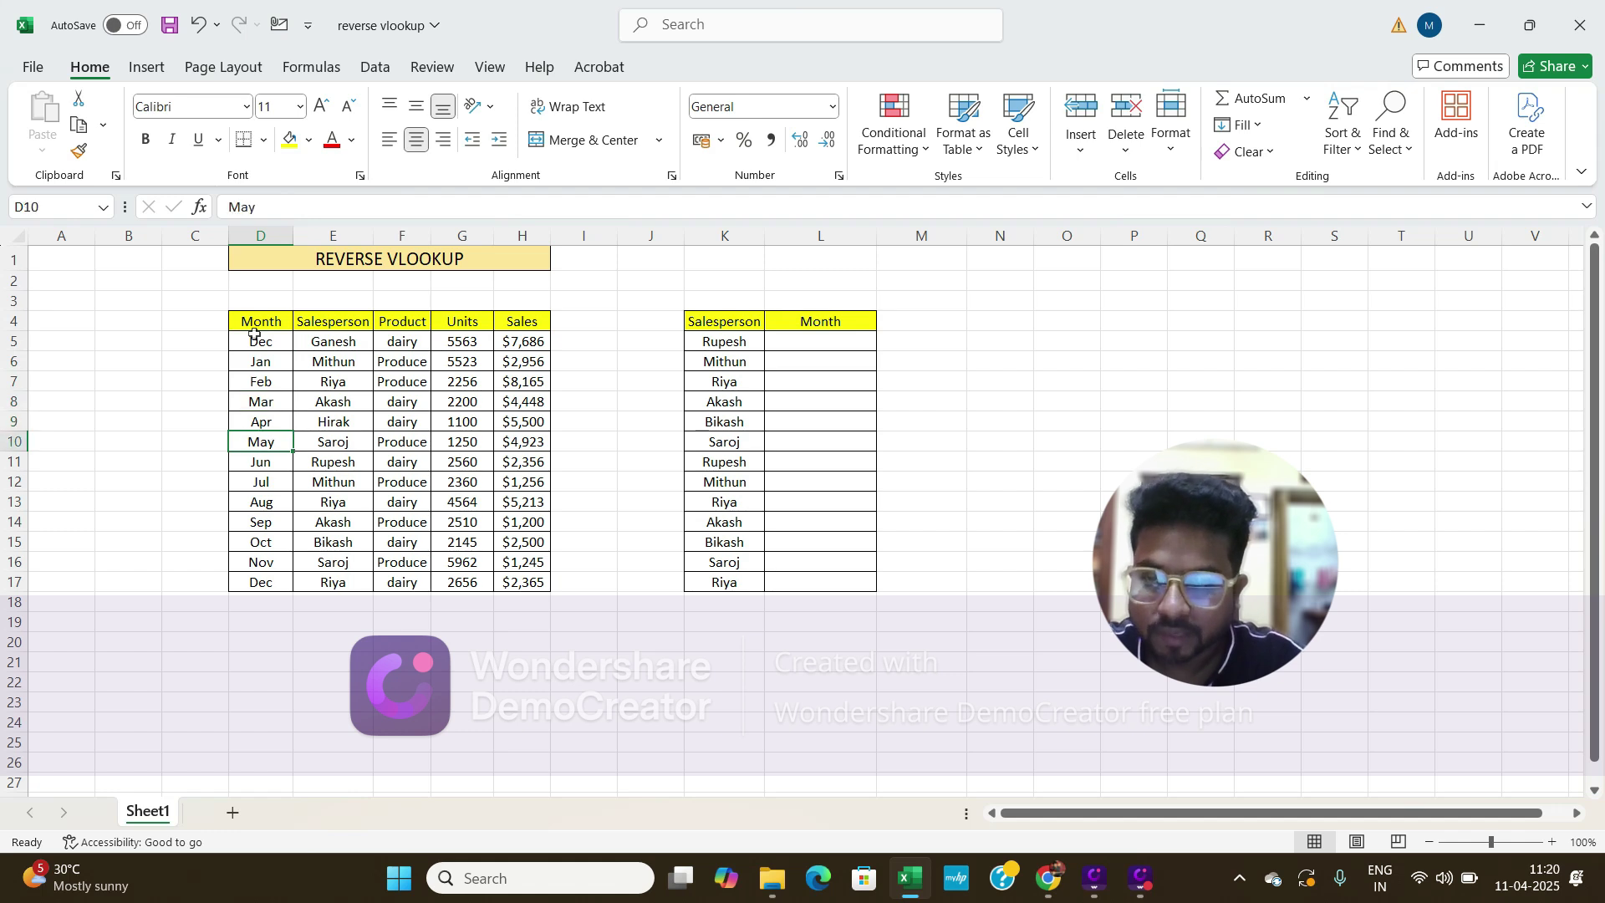
key(Right)
key(Down)
key(Down)
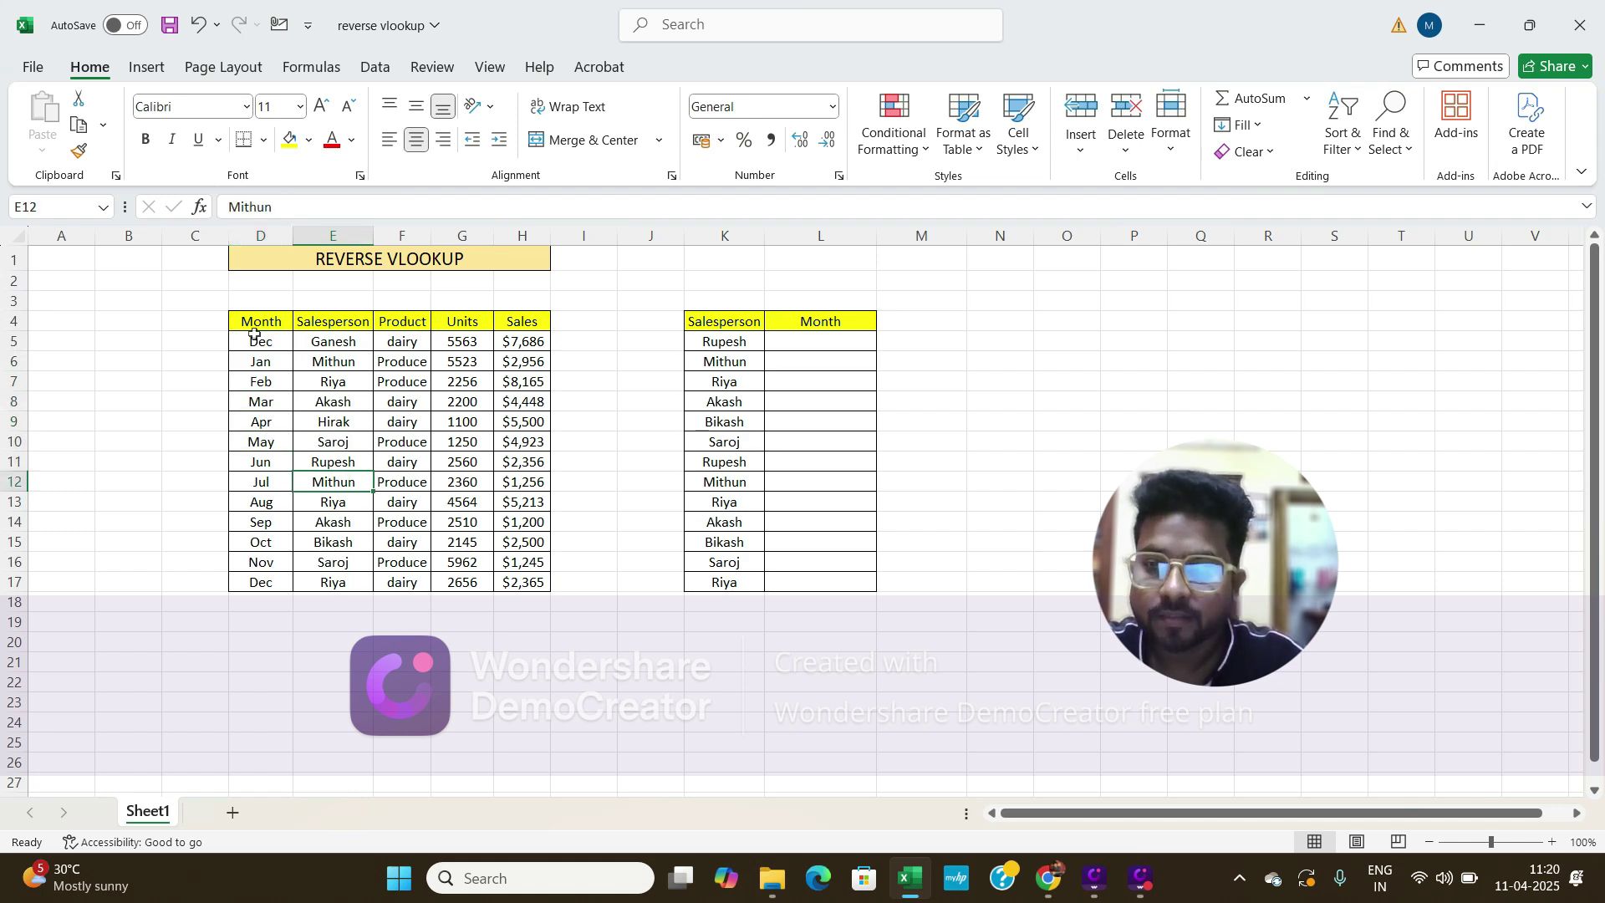
key(Right)
key(Right)
key(Right)
key(ctrl+Up)
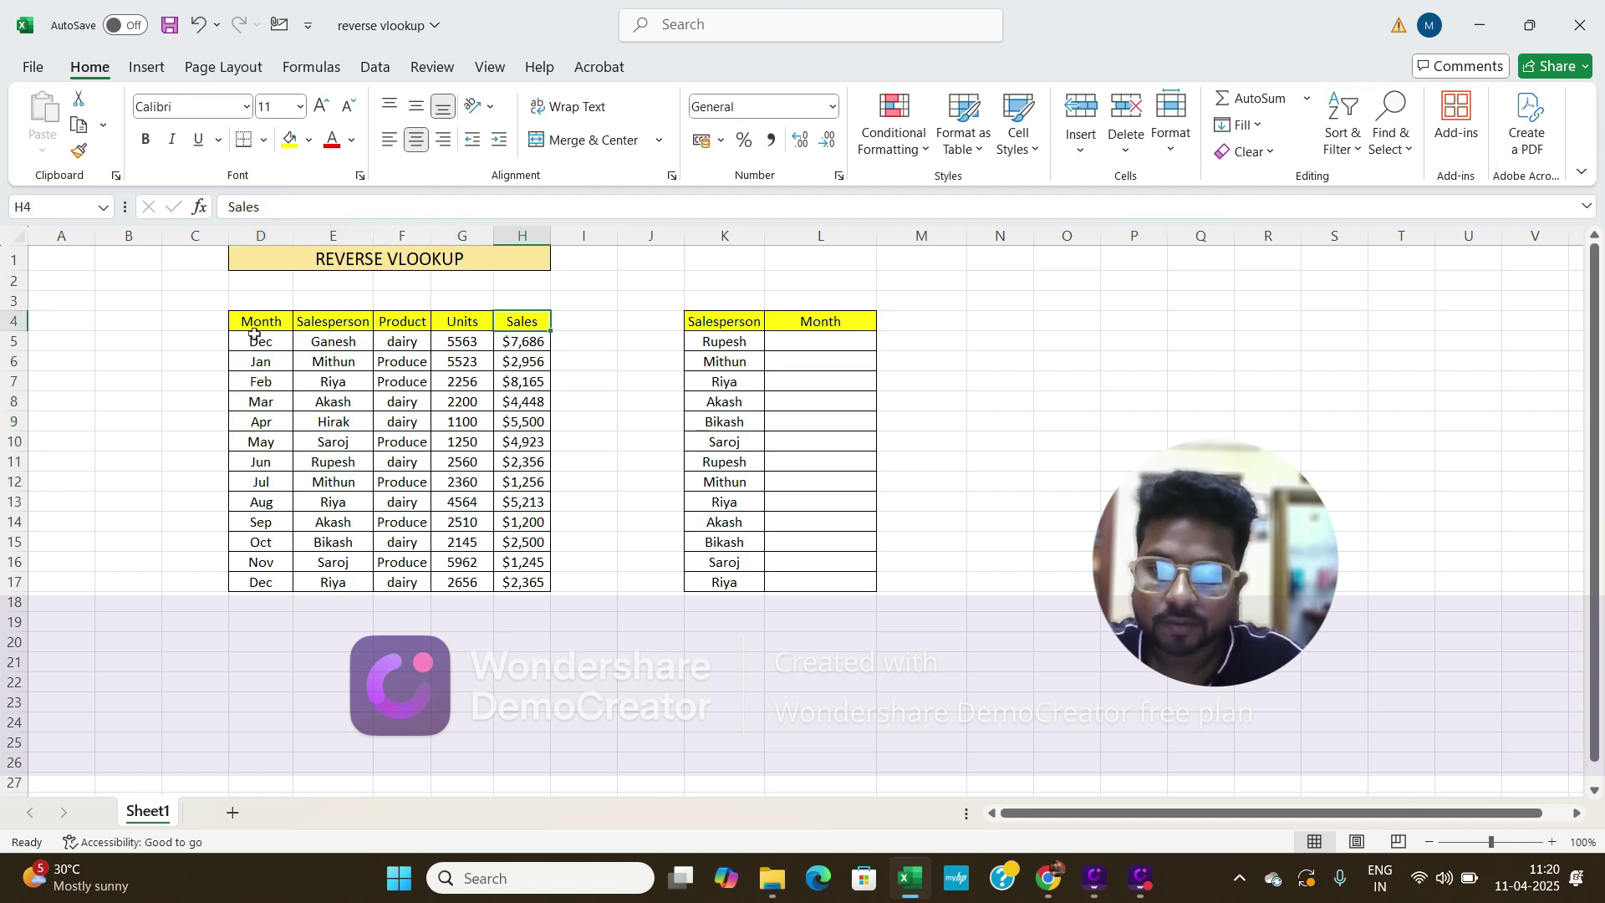
Step: Examine the Salesperson list and the empty Month column in the lookup table, comparing them with the source table's months
key(Right)
key(Right)
key(Right)
key(shift+Right)
key(shift+Left)
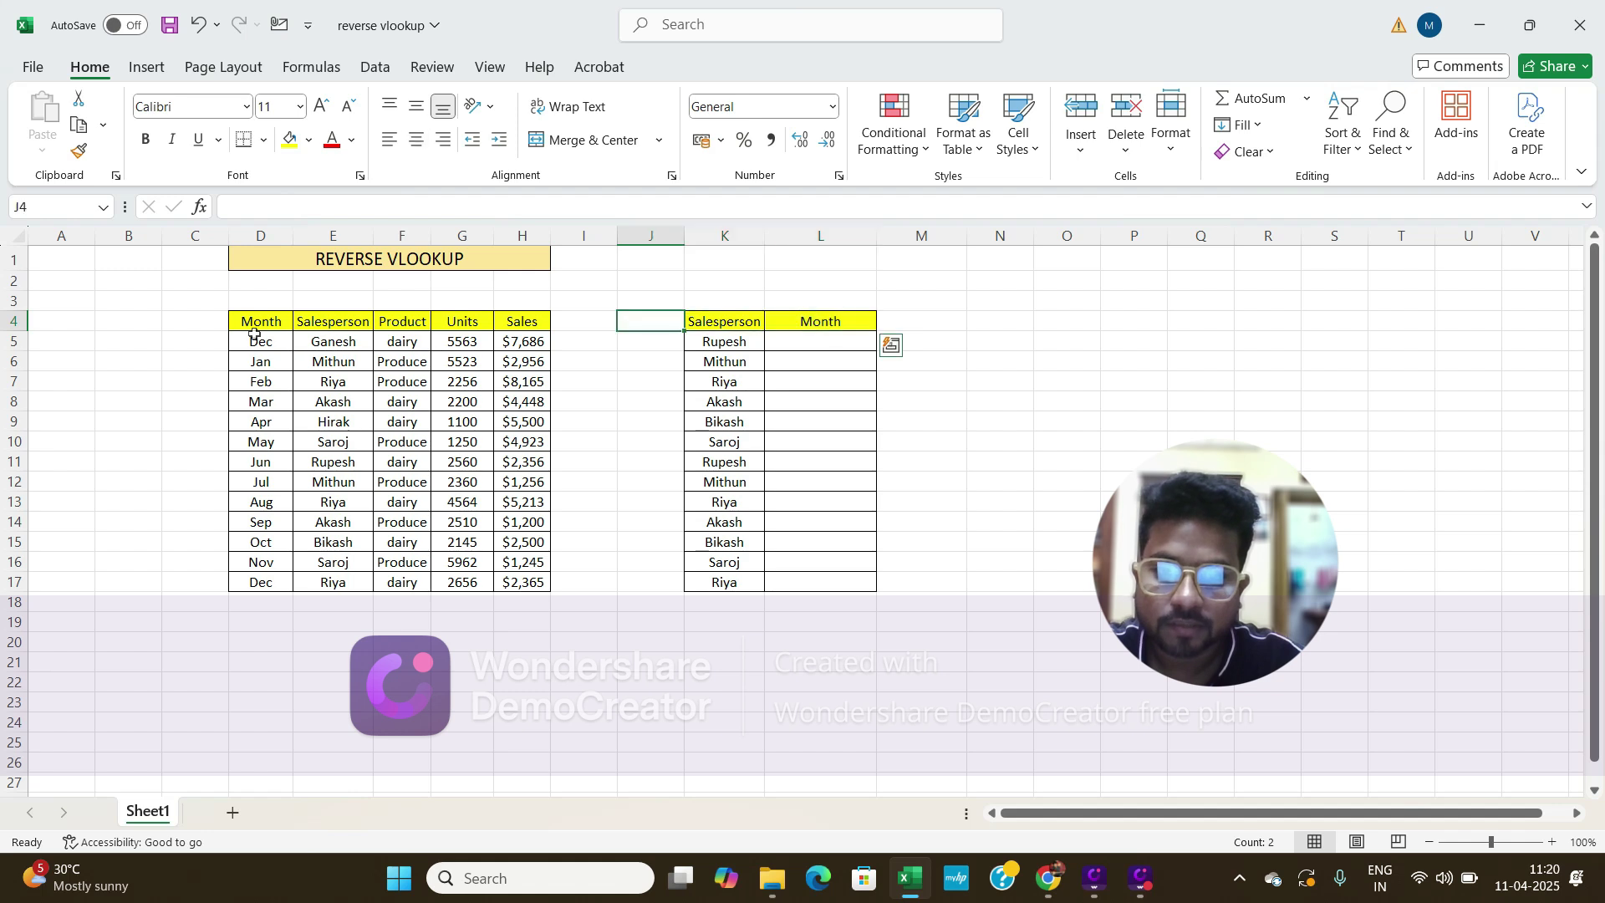
key(Down)
key(ctrl+Down)
key(ctrl+Up)
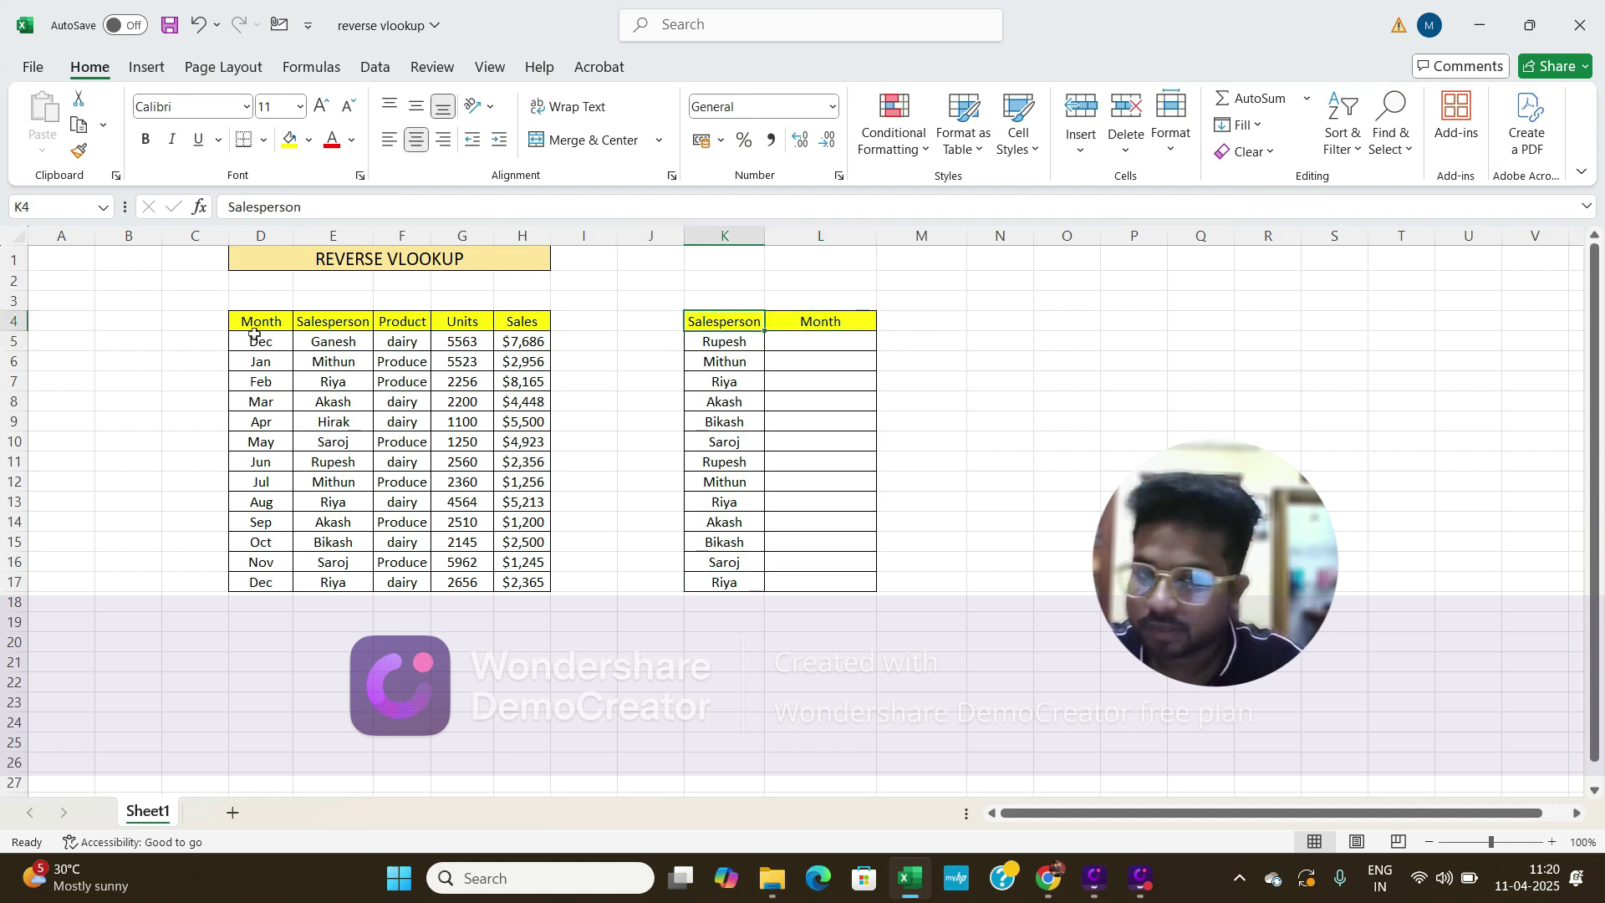
key(Down)
key(Right)
key(Down)
key(Down)
key(Down)
key(Down)
key(Down)
key(Down)
key(Down)
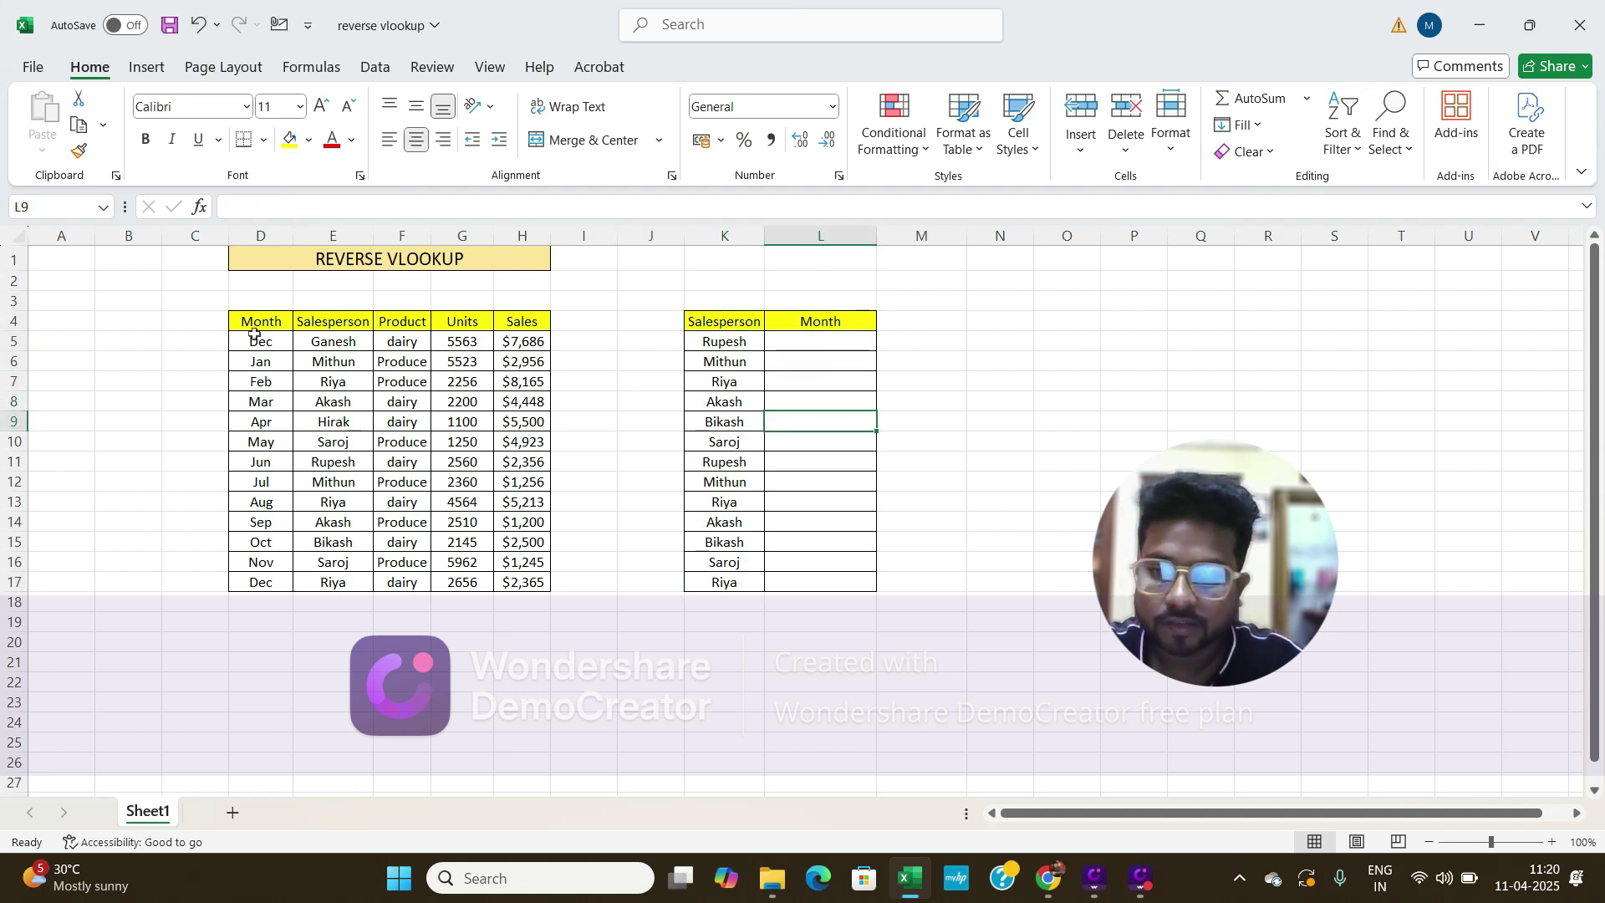
key(Up)
key(Up)
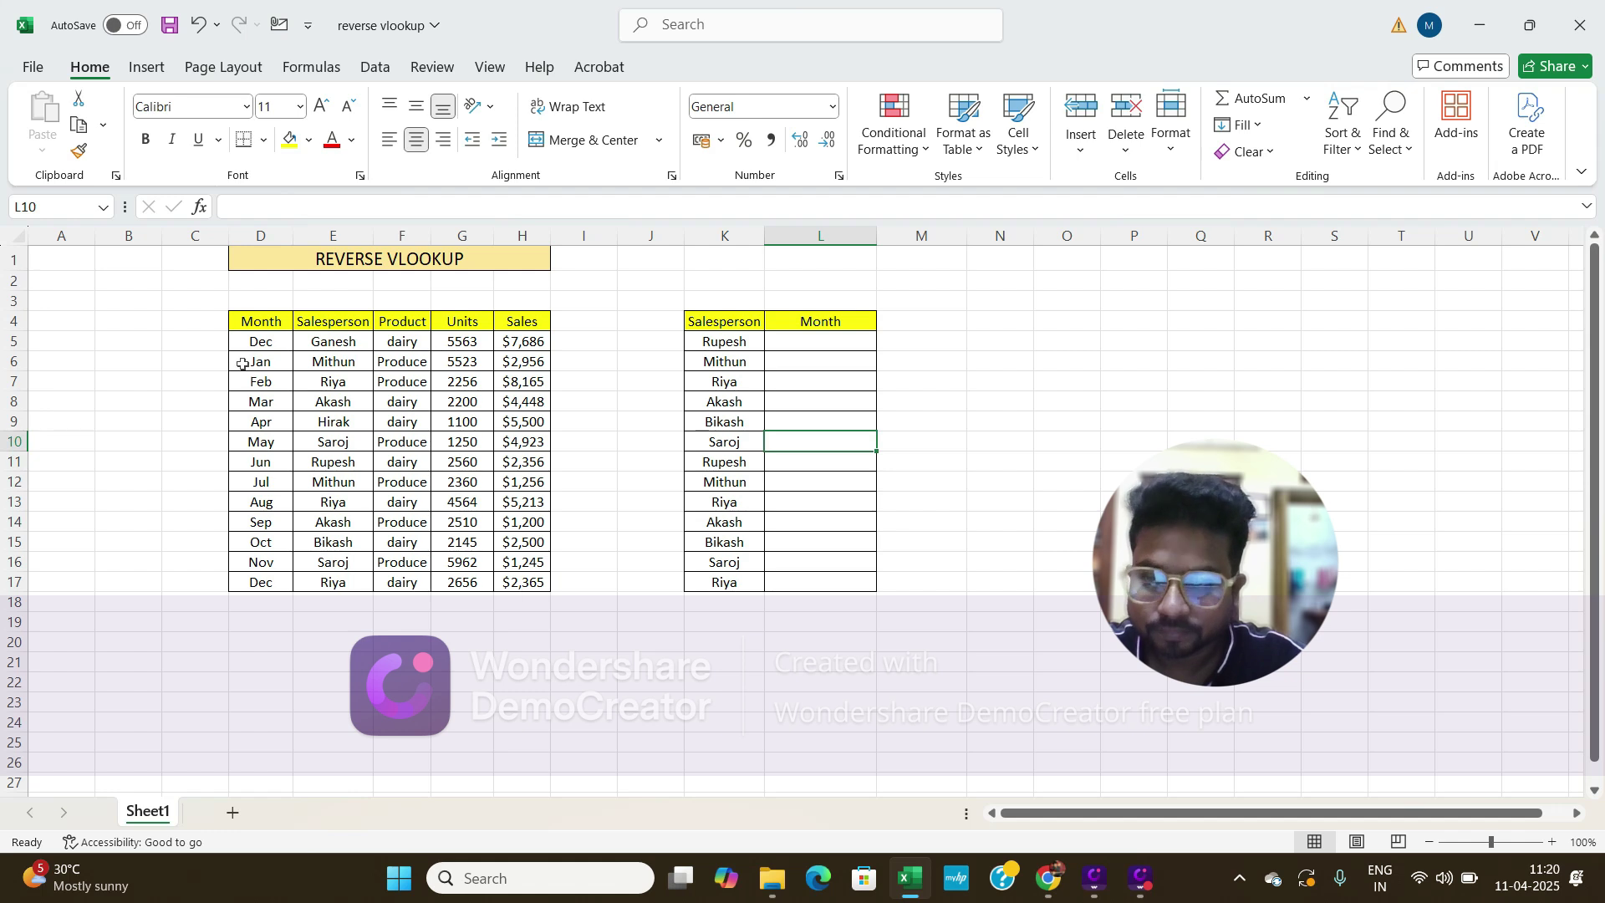
click(243, 360)
click(805, 356)
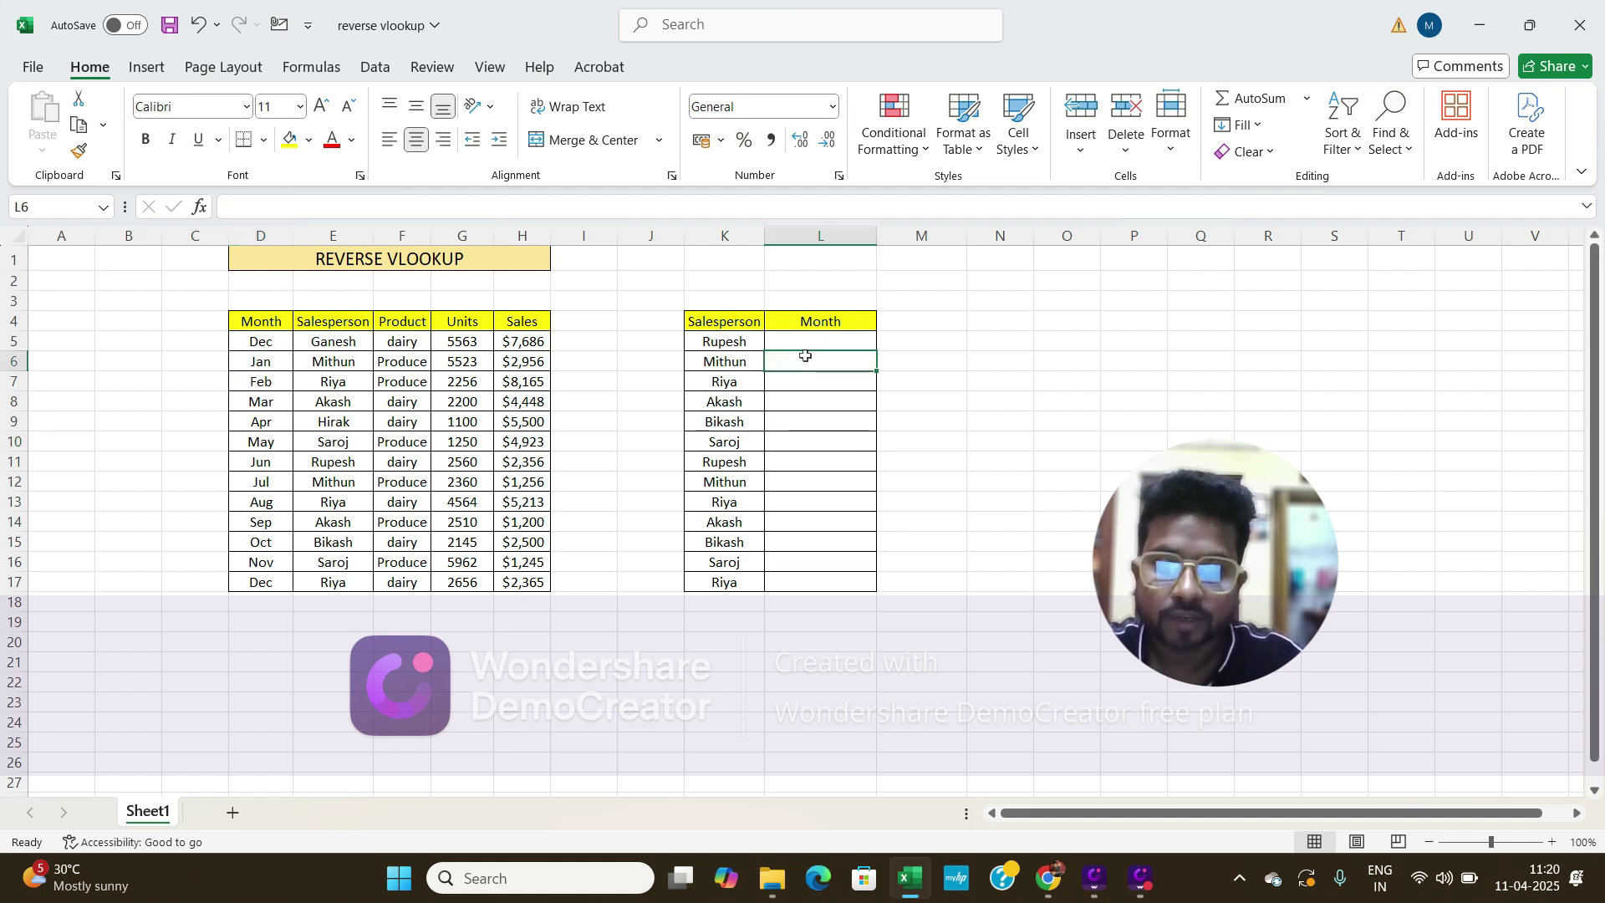
key(Up)
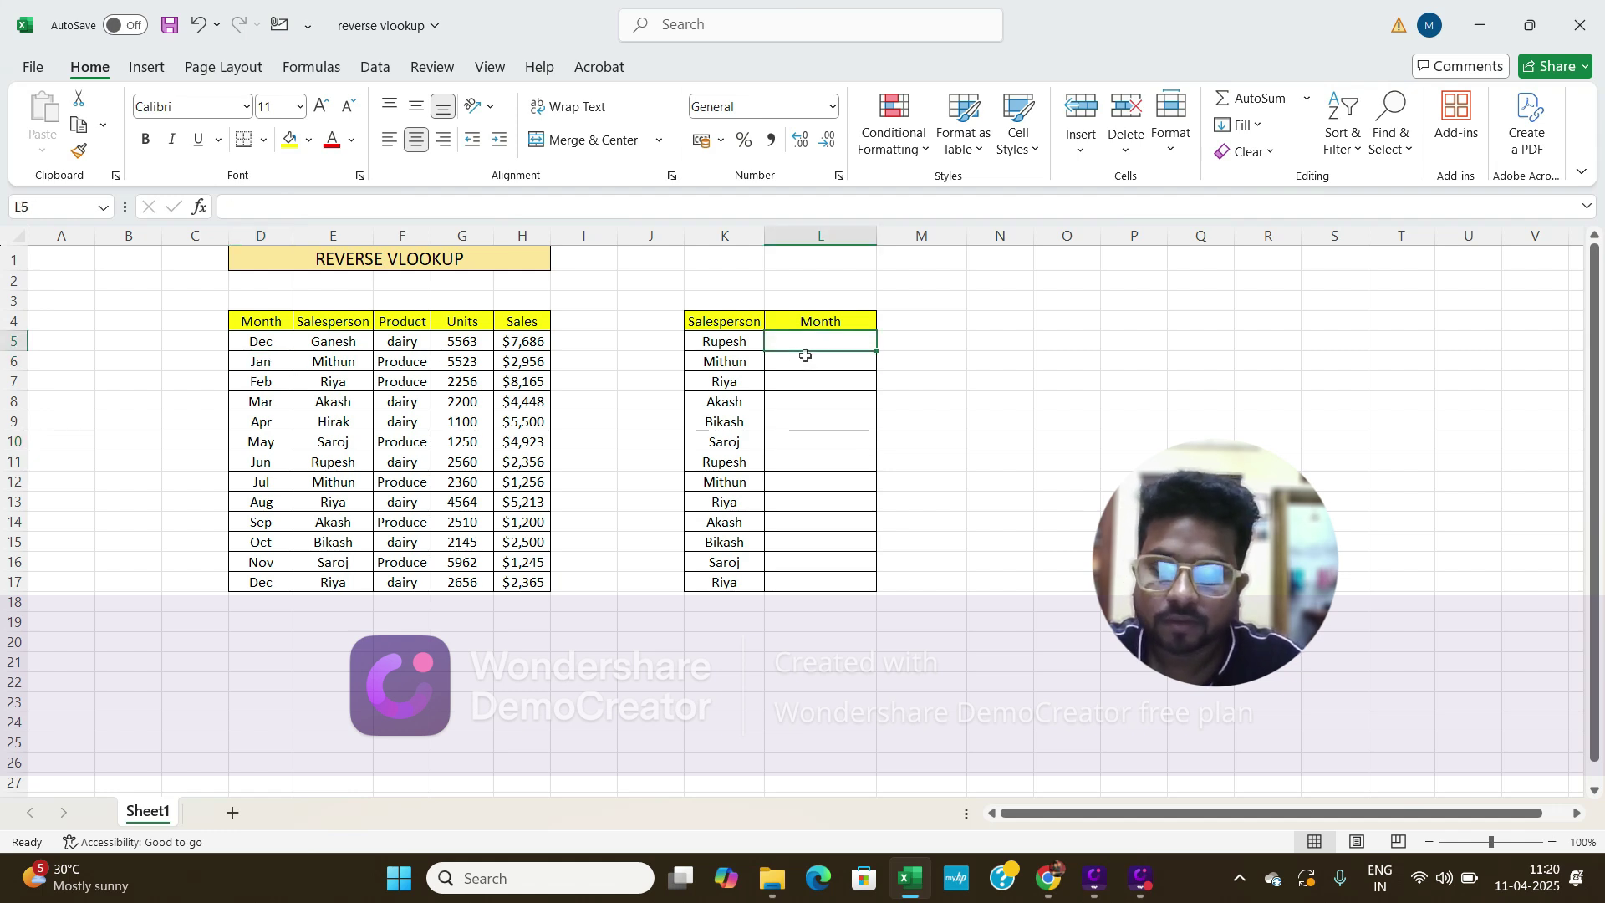
key(Left)
key(Right)
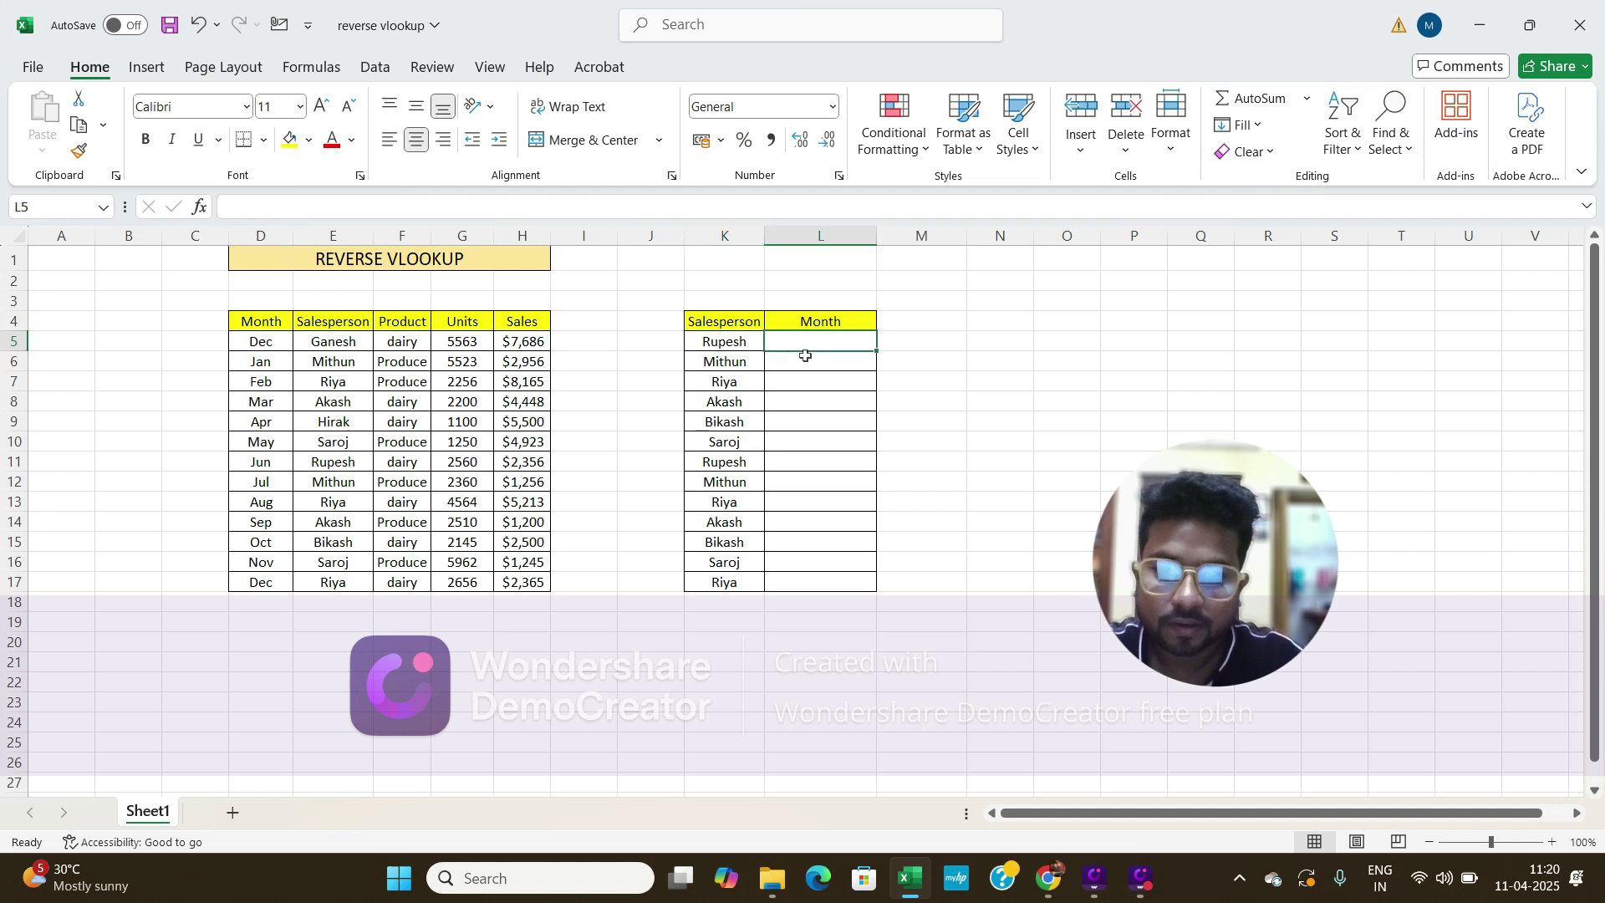
text(=vl)
key(Tab)
key(Left)
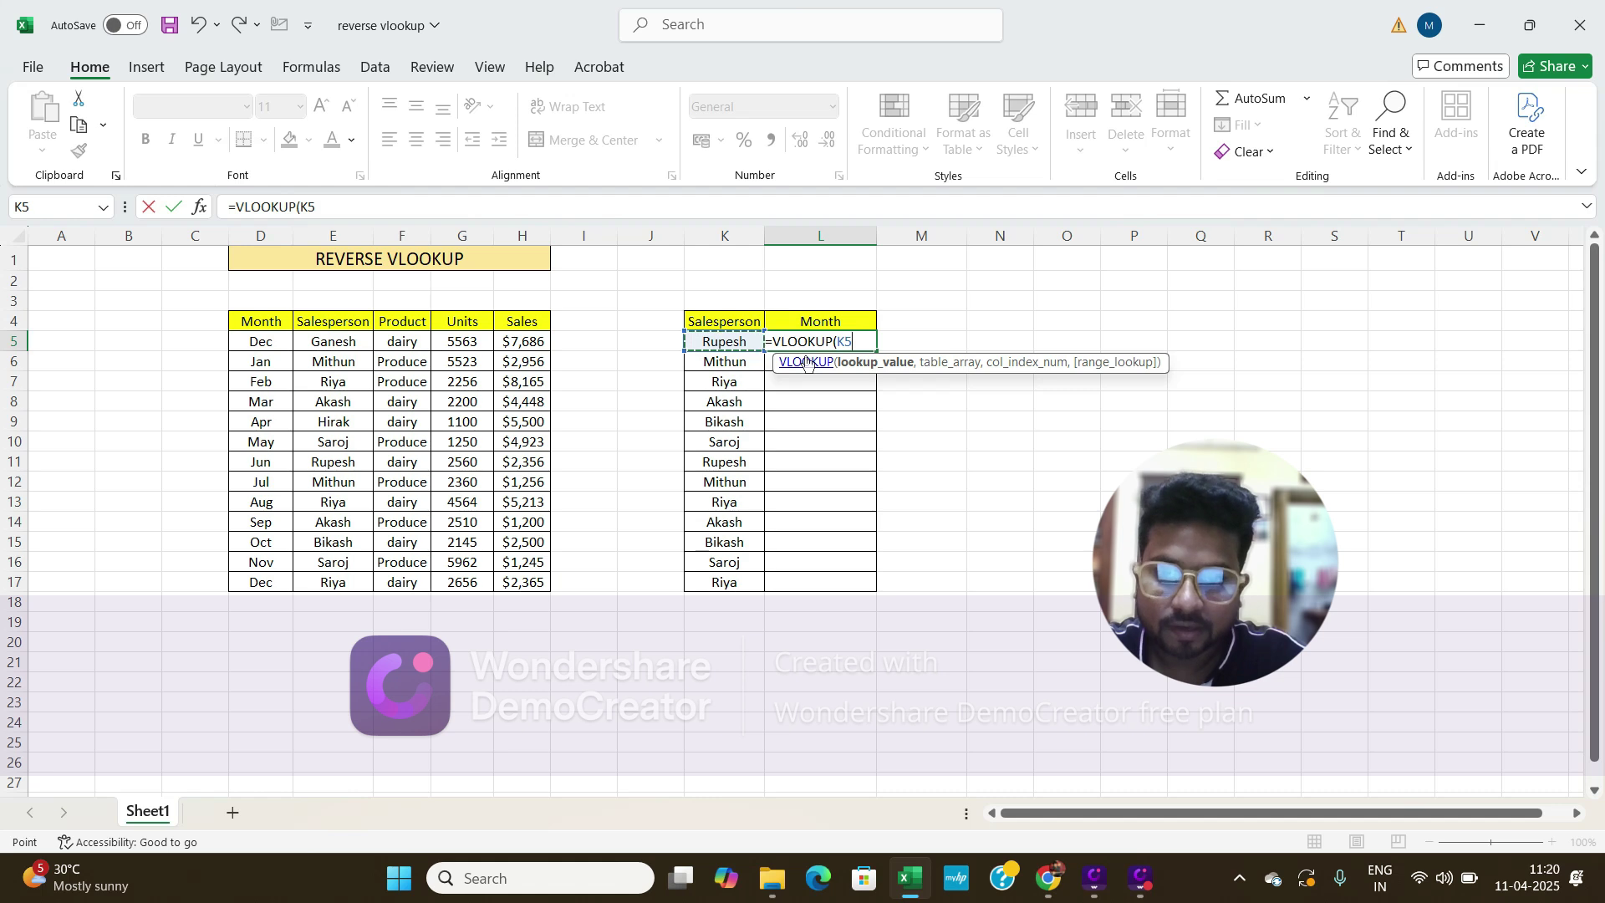
text(,)
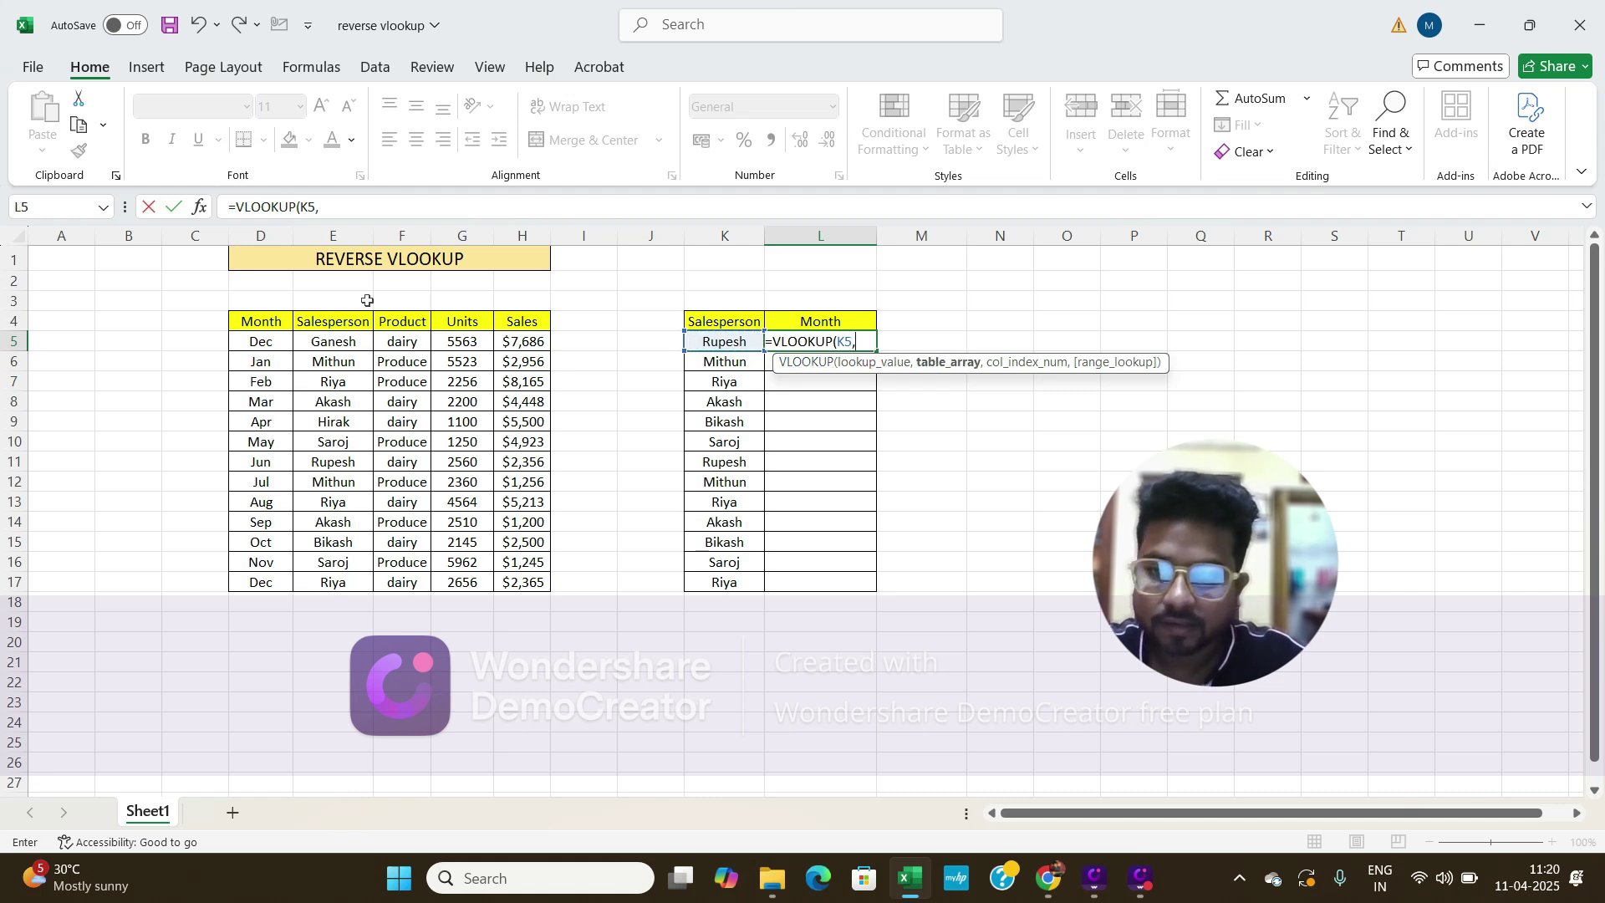
click(258, 343)
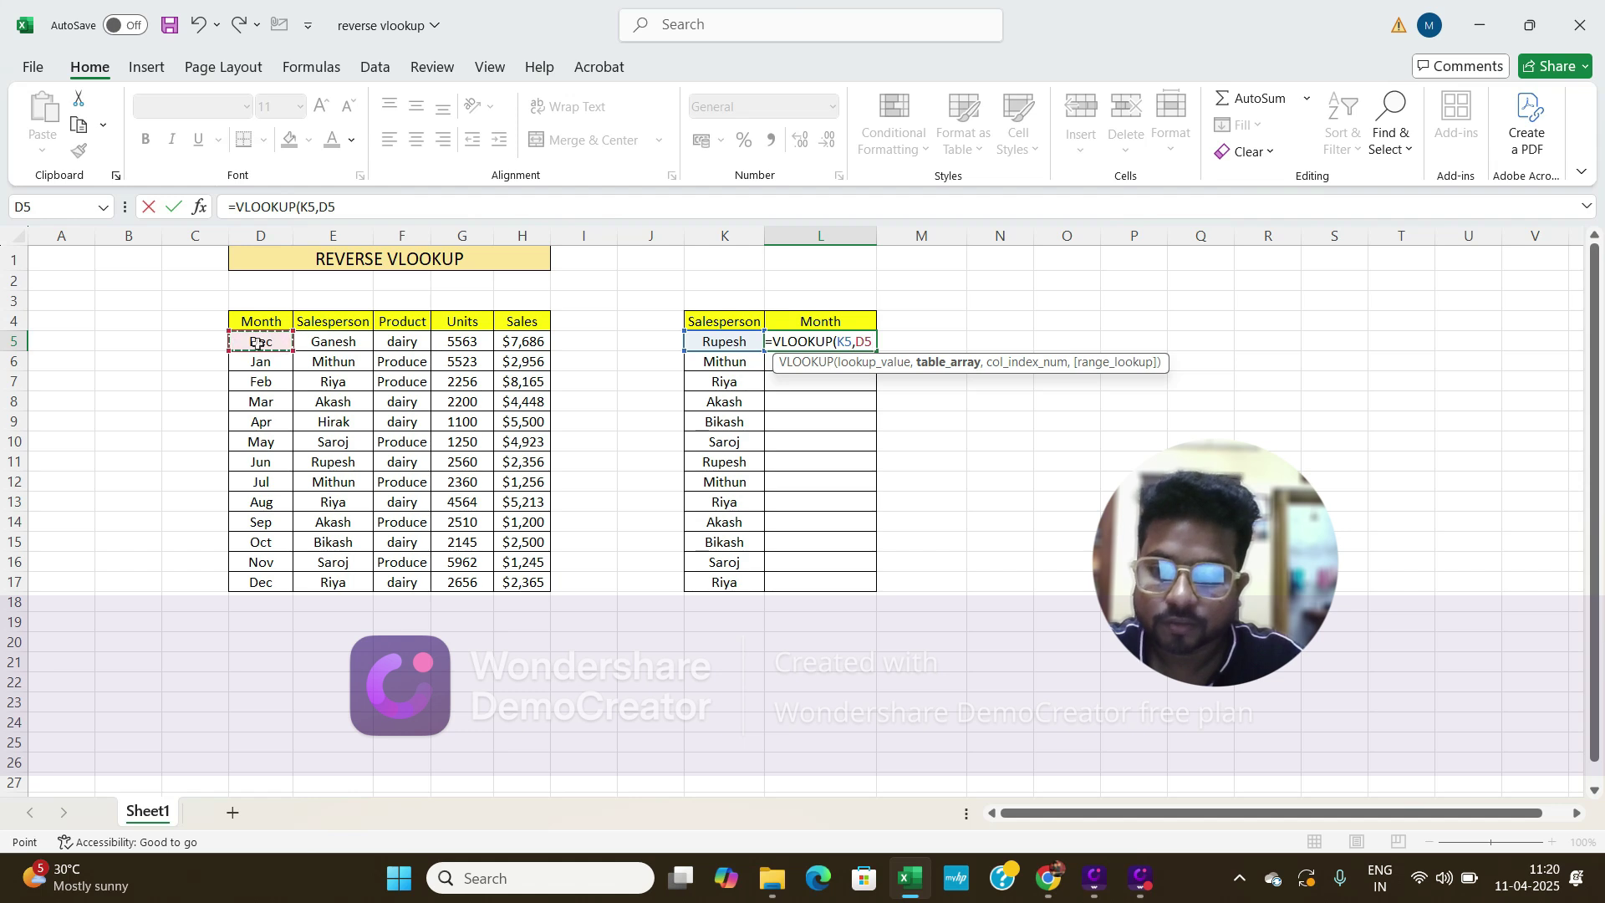
key(shift+Right)
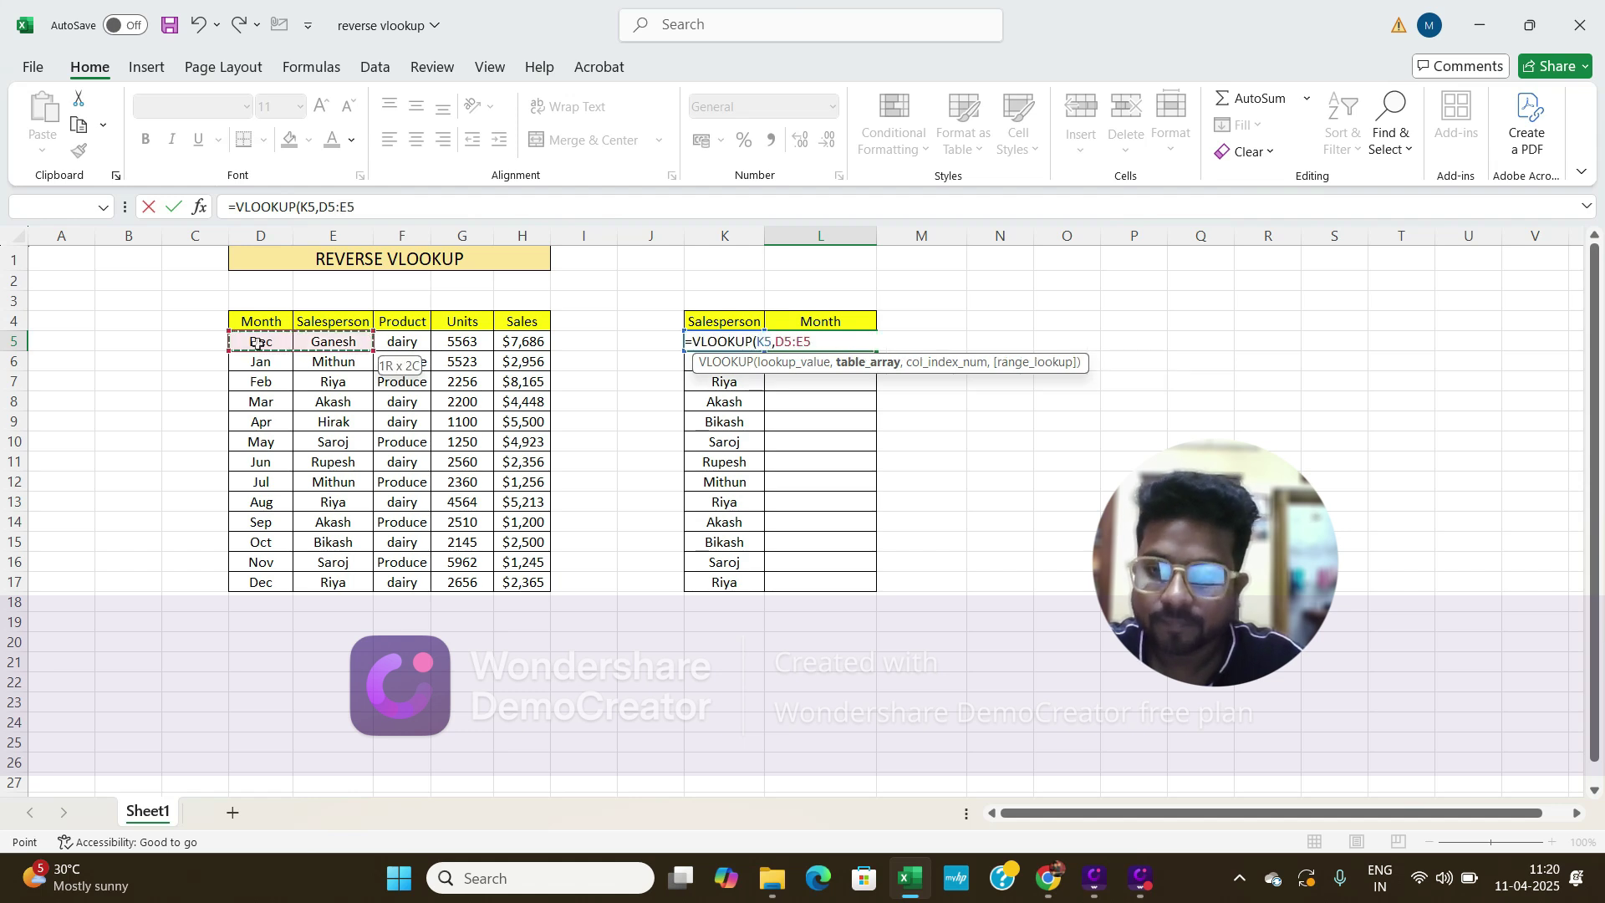
key(ctrl+shift+Down)
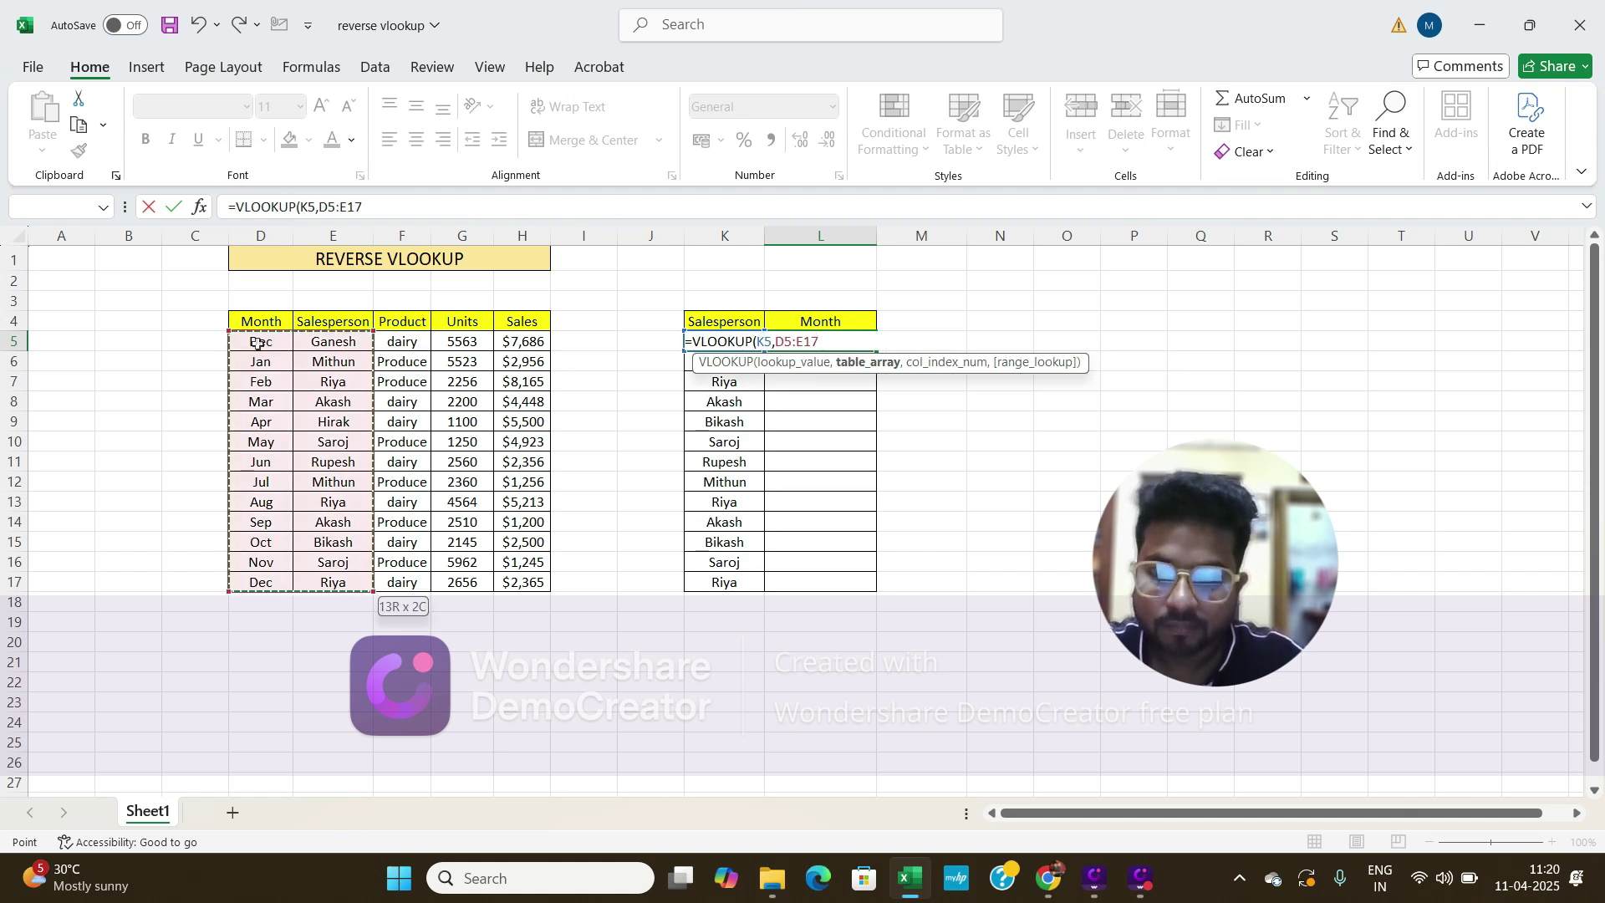
key(shift+Right)
key(shift+Left)
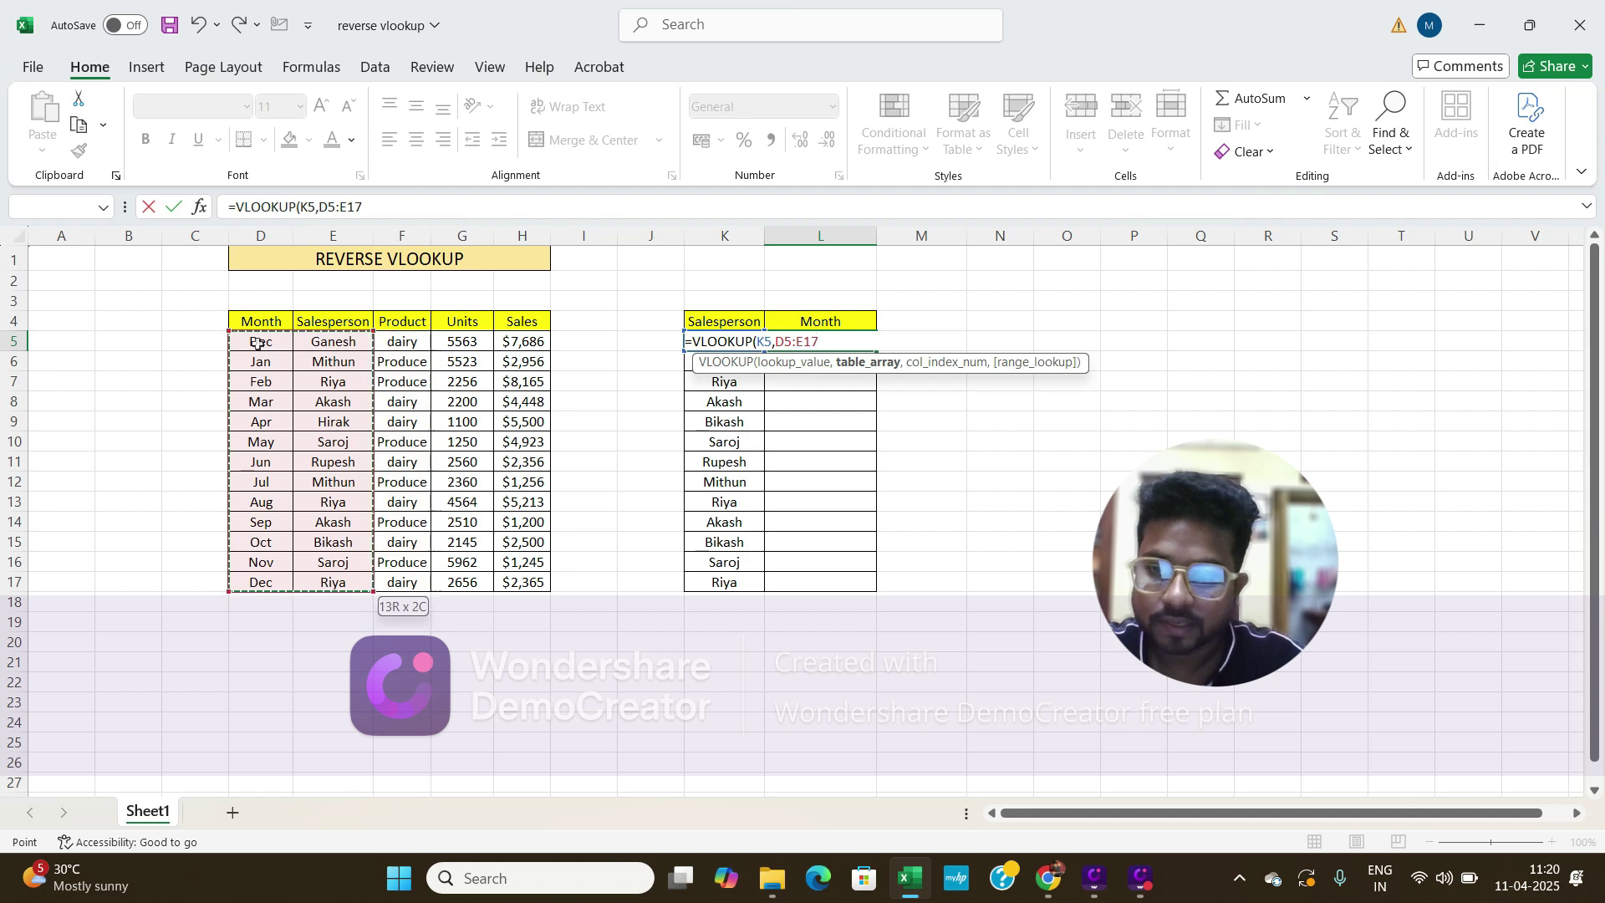
key(Escape)
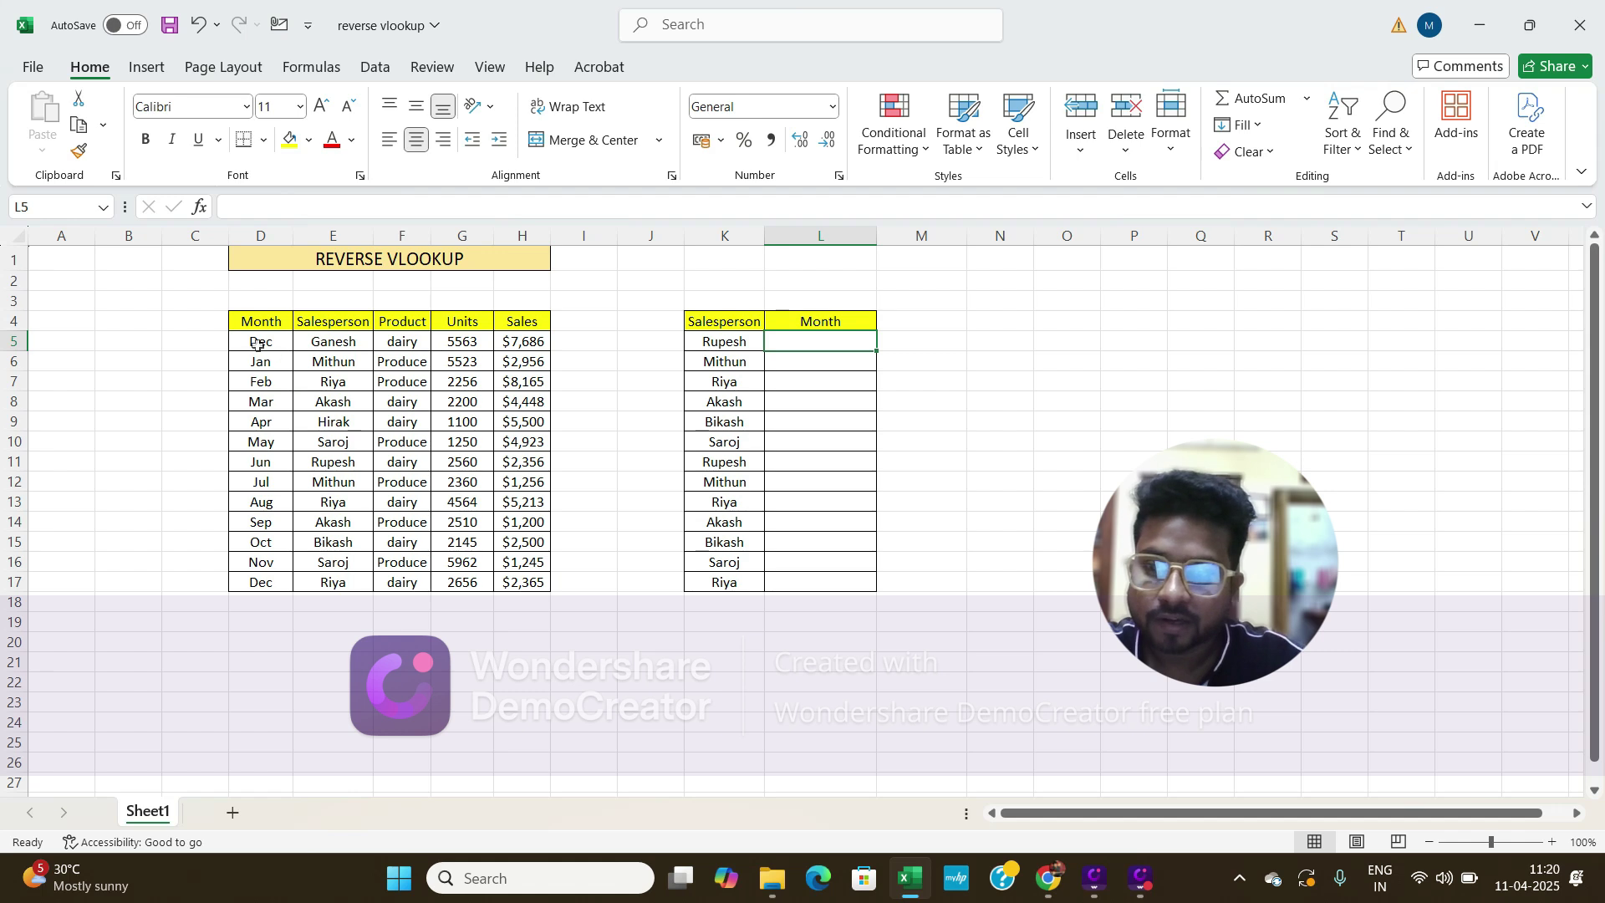
Step: Start an INDEX formula in cell L5, the first Month cell of the lookup table
click(258, 343)
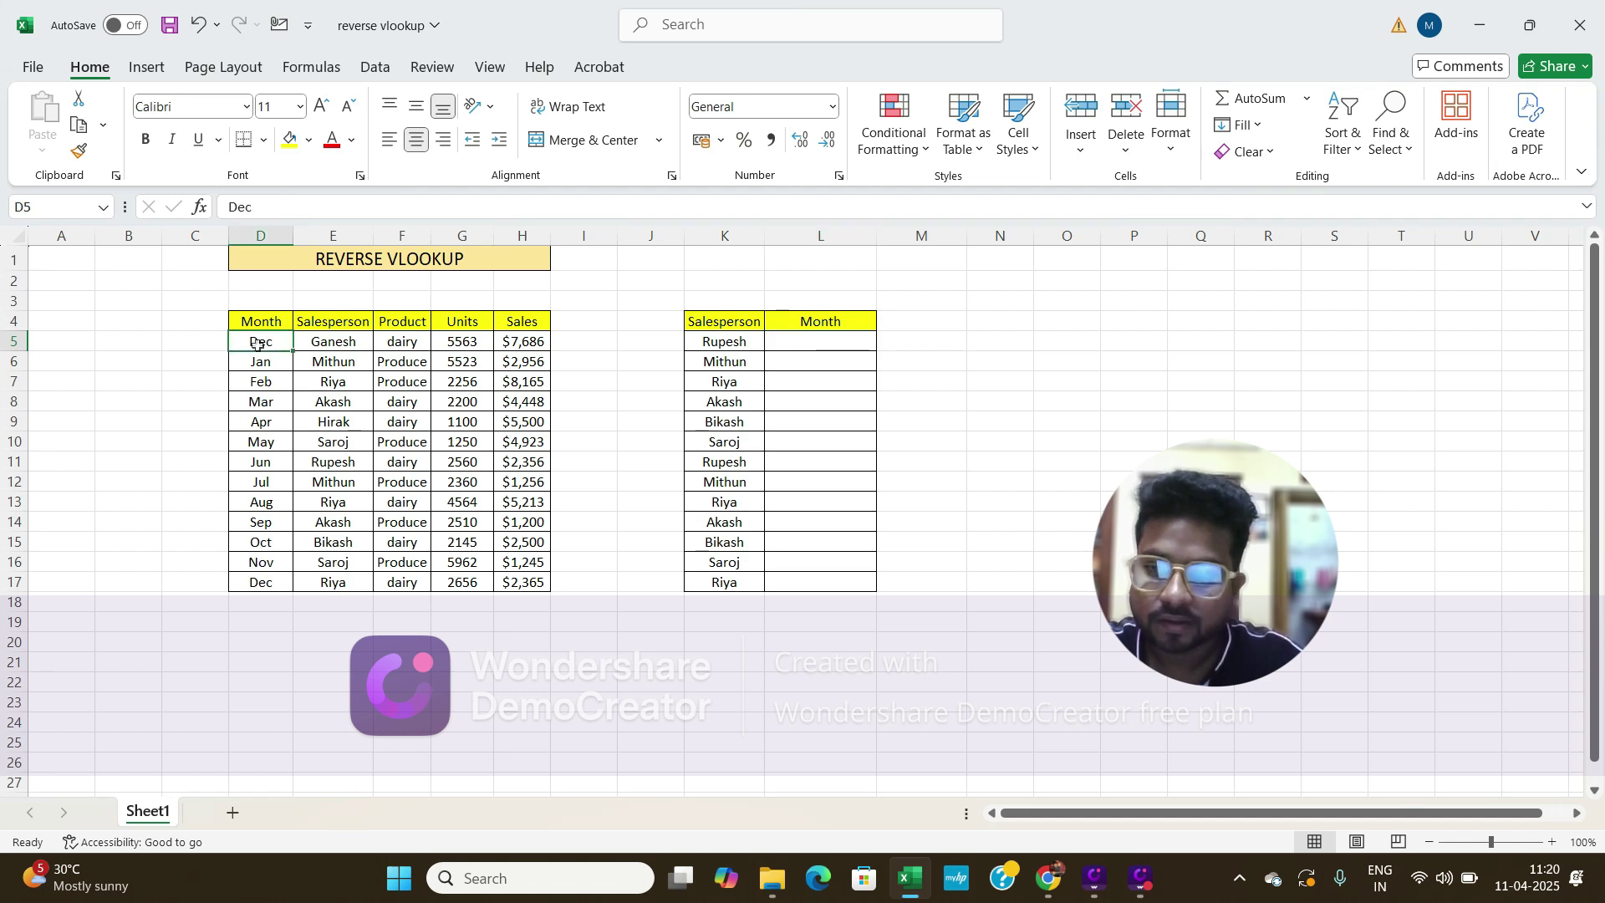
key(Right)
key(Left)
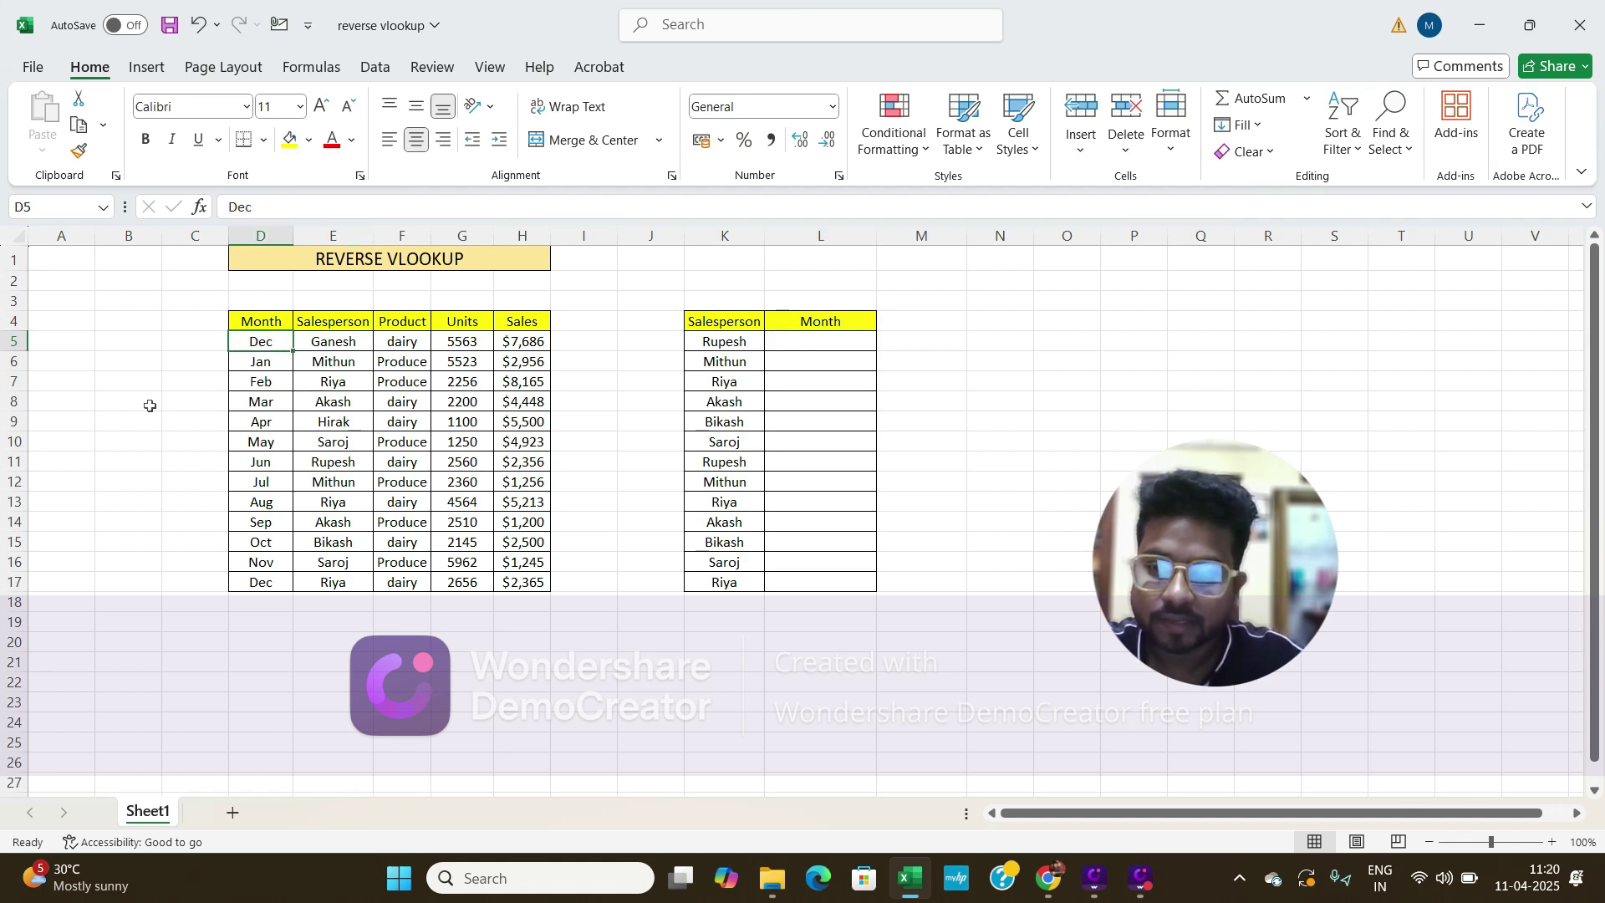
key(Right)
key(Right)
key(Right)
key(Right)
key(Right)
key(Right)
key(Right)
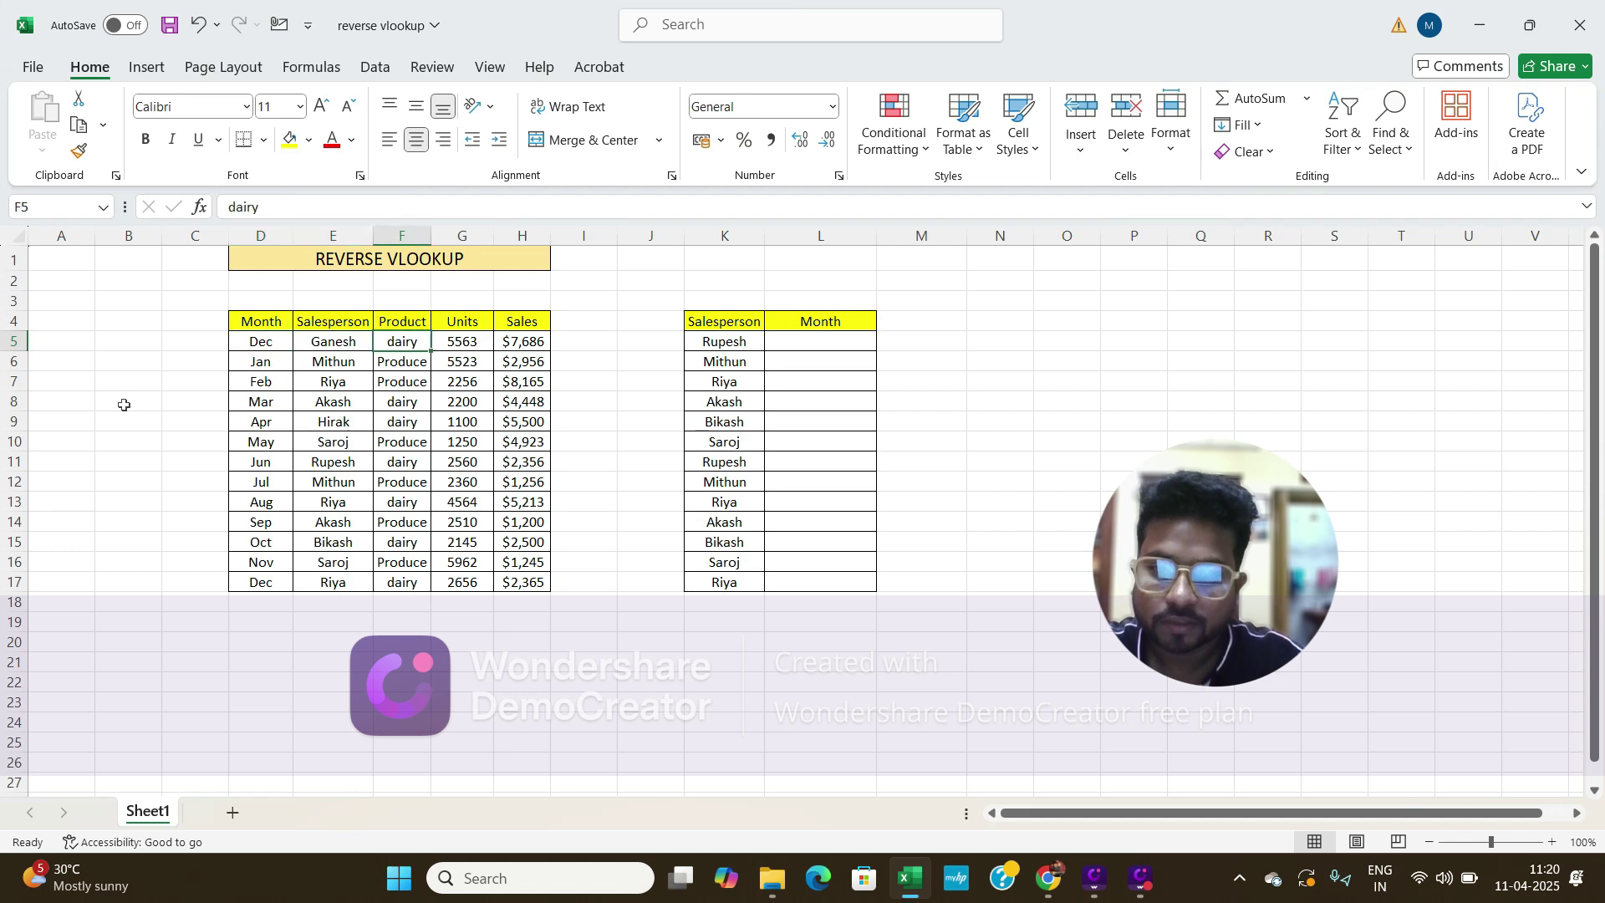
key(Right)
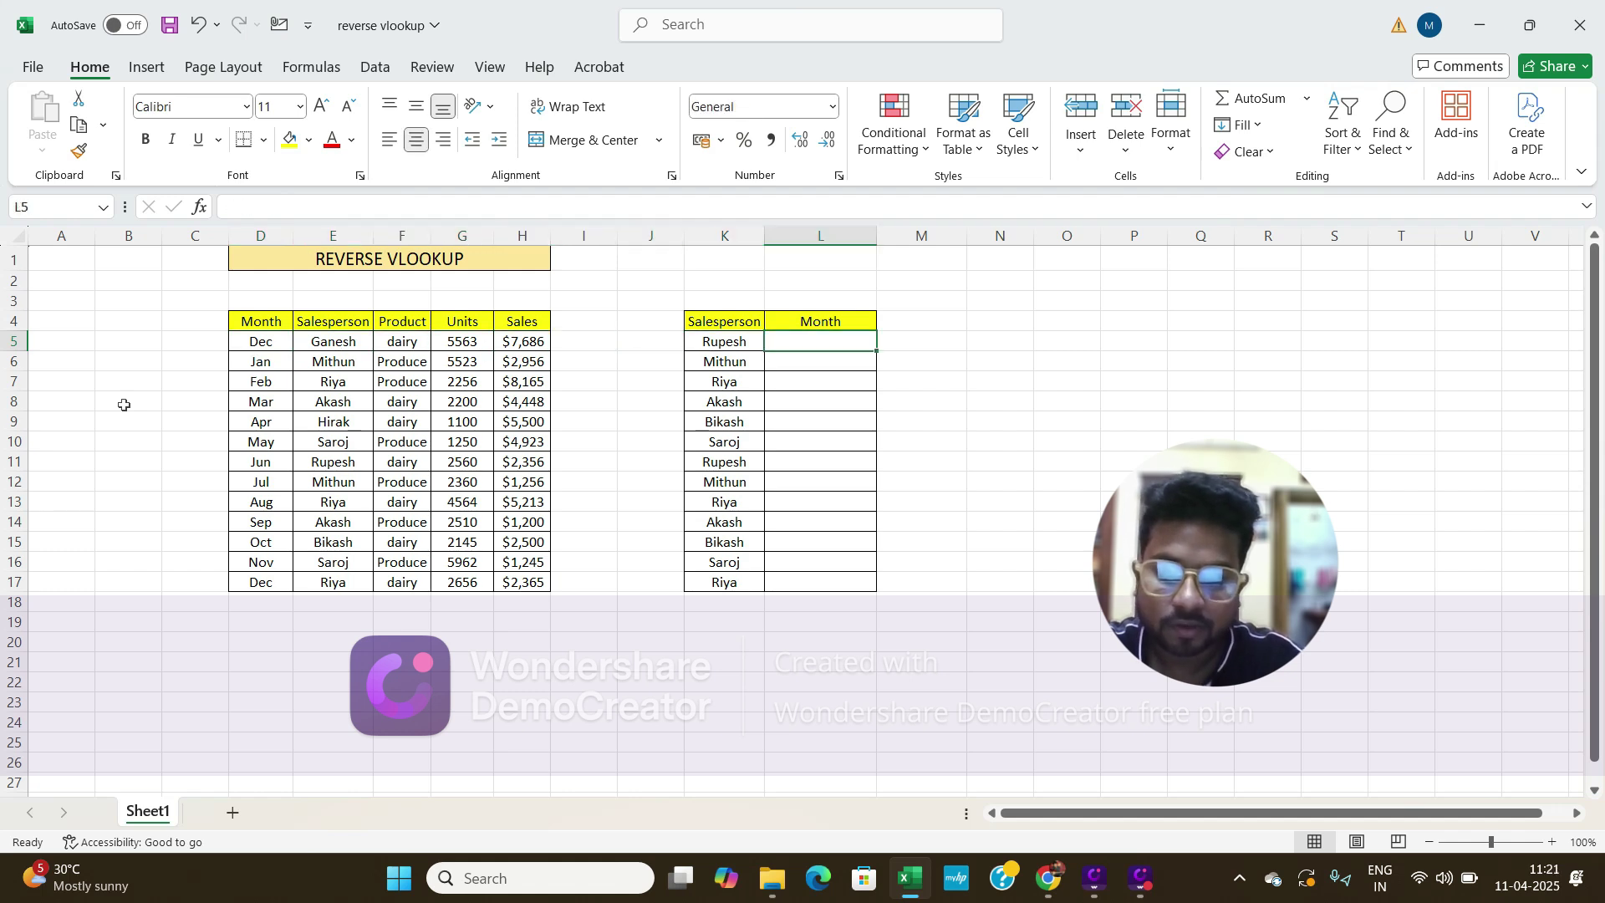
text(=)
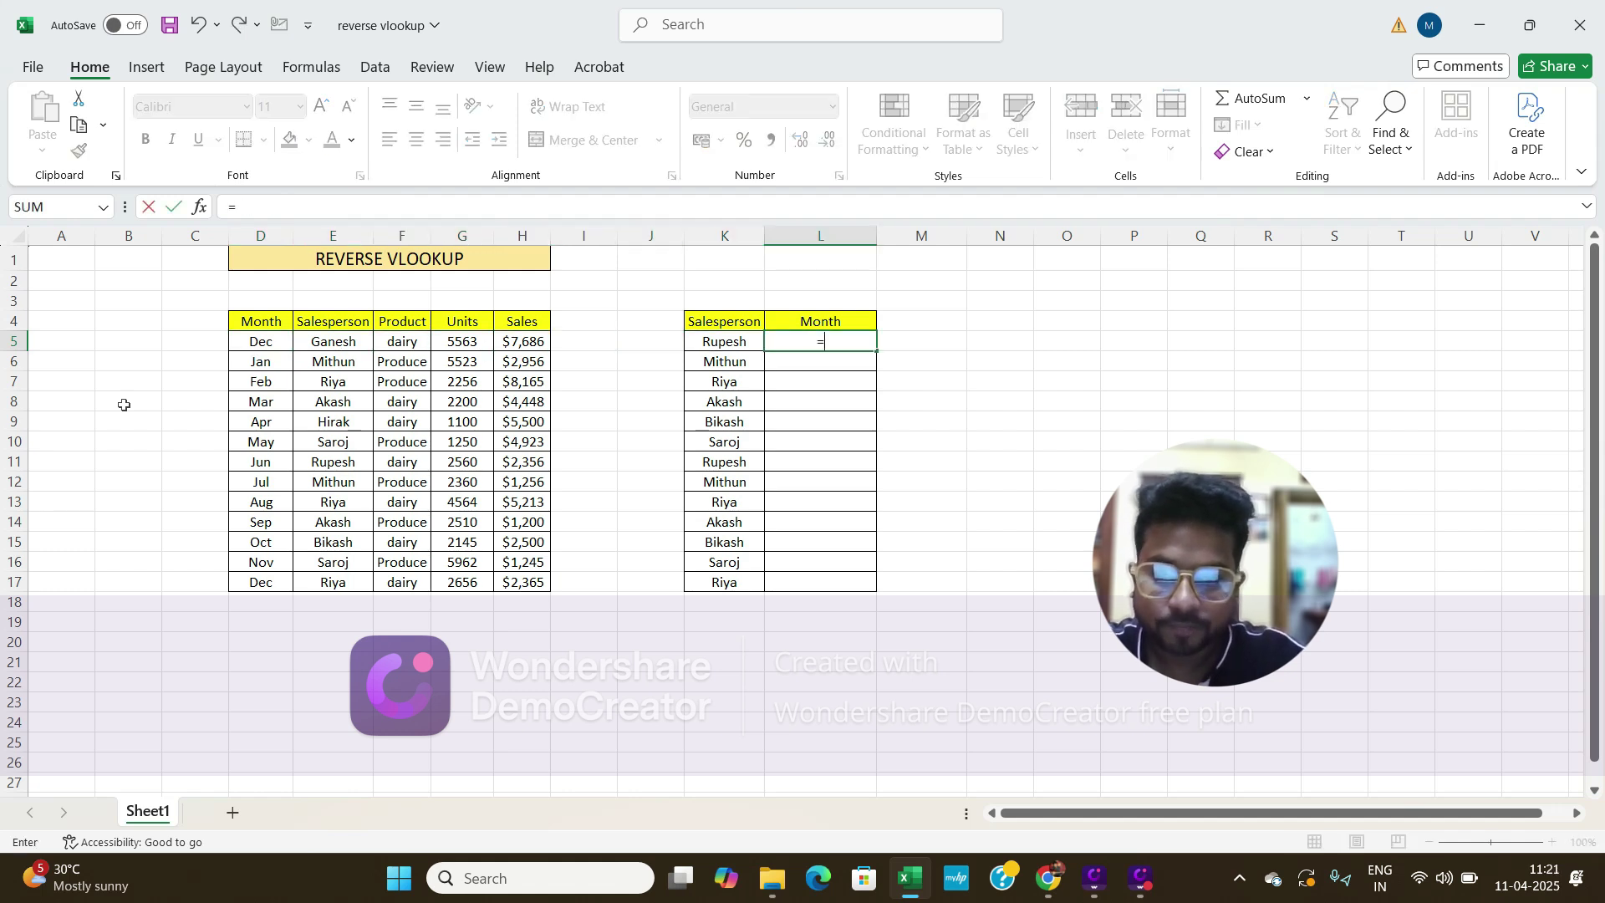
text(index)
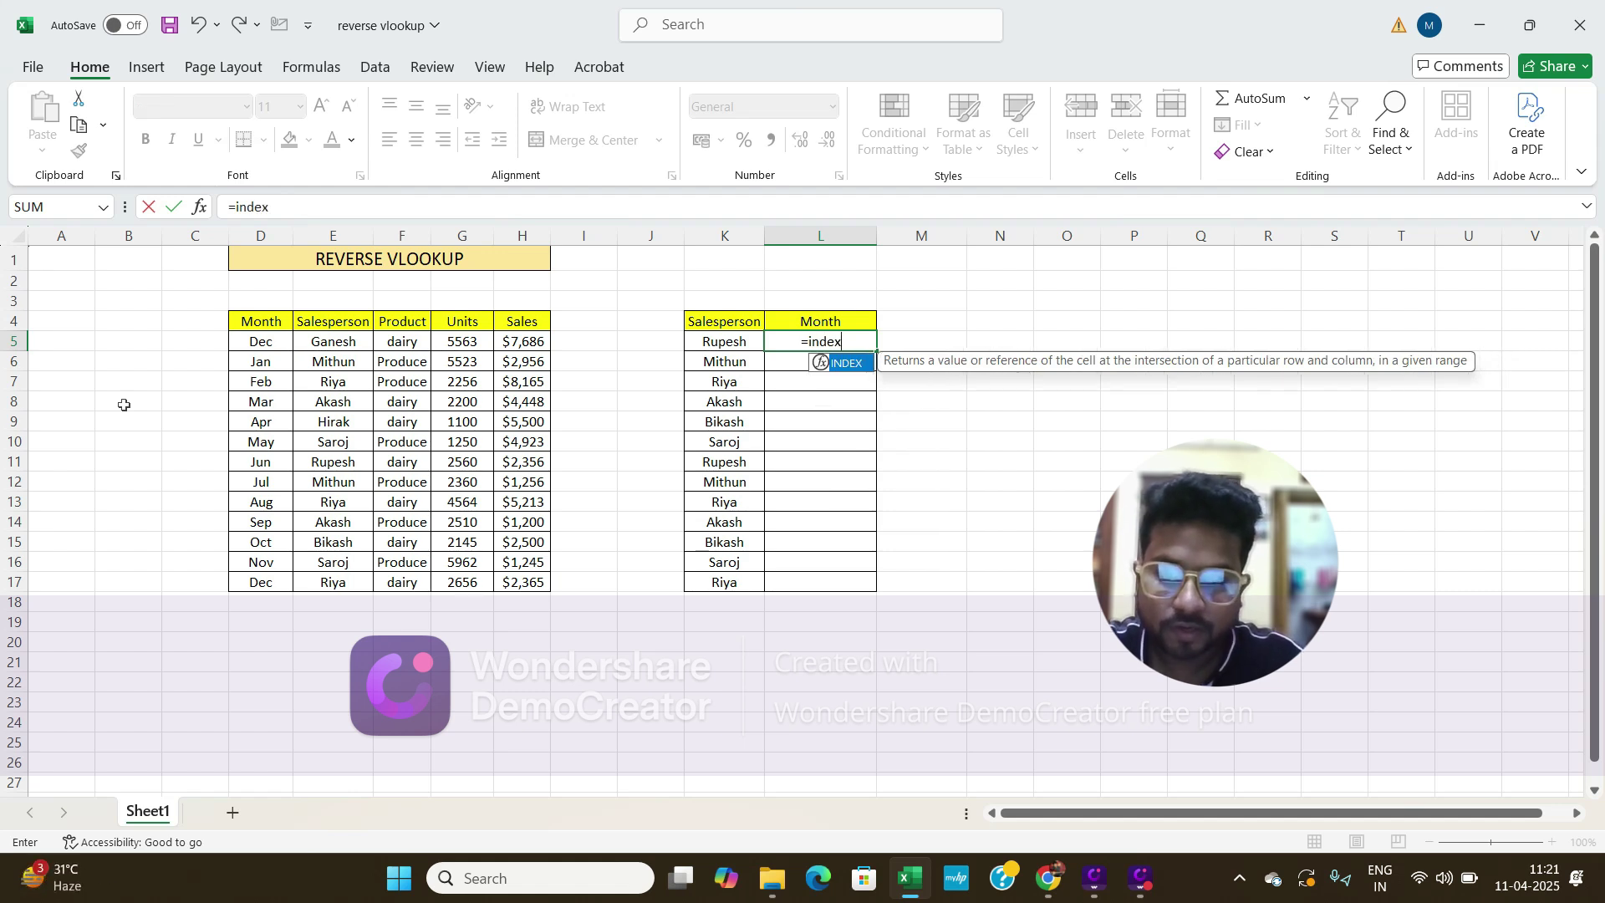
key(Tab)
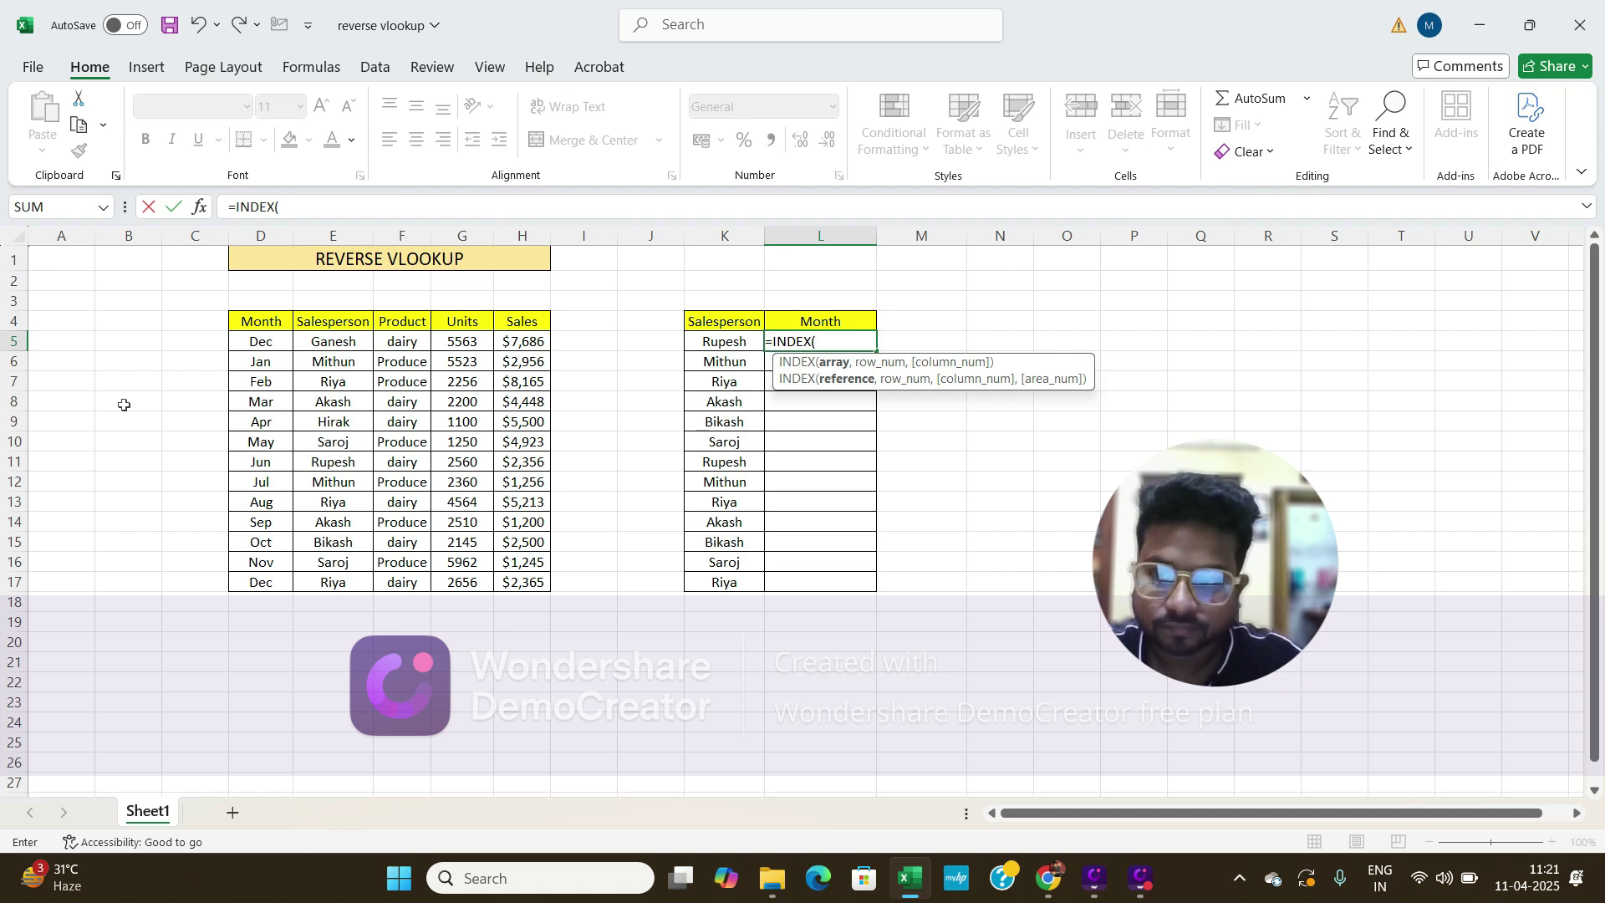
Step: Set the source table's month range D5:D17 as the INDEX array and continue to the row number argument
key(Left)
key(Left)
key(Left)
key(Left)
key(Left)
key(Left)
key(Left)
key(Left)
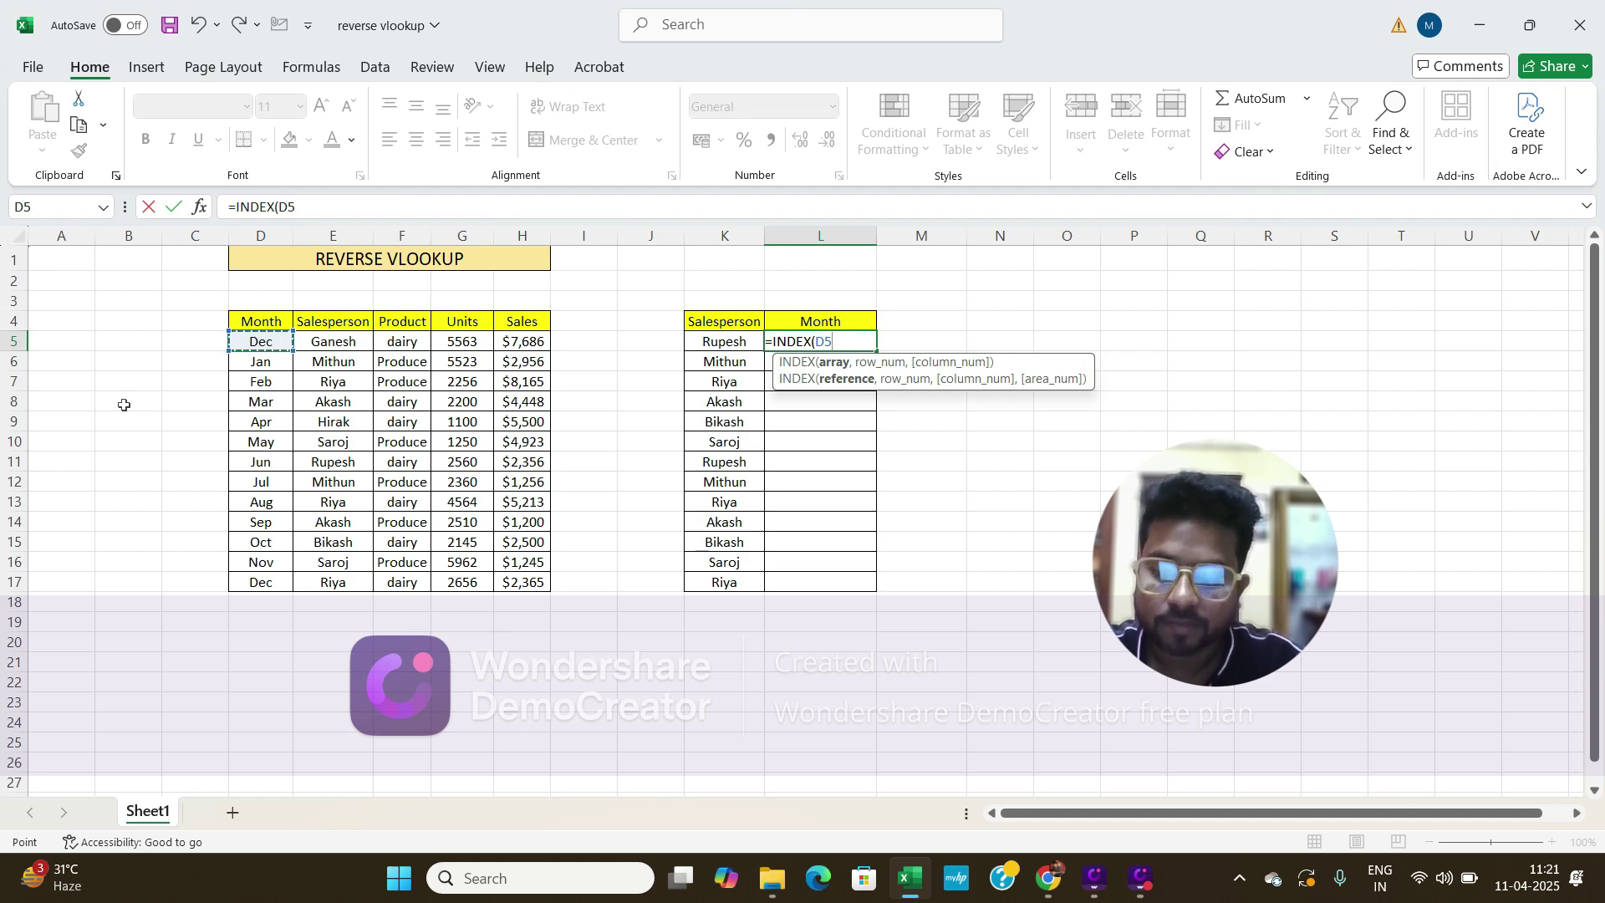
key(shift+Down)
key(shift+Down)
key(shift+Down)
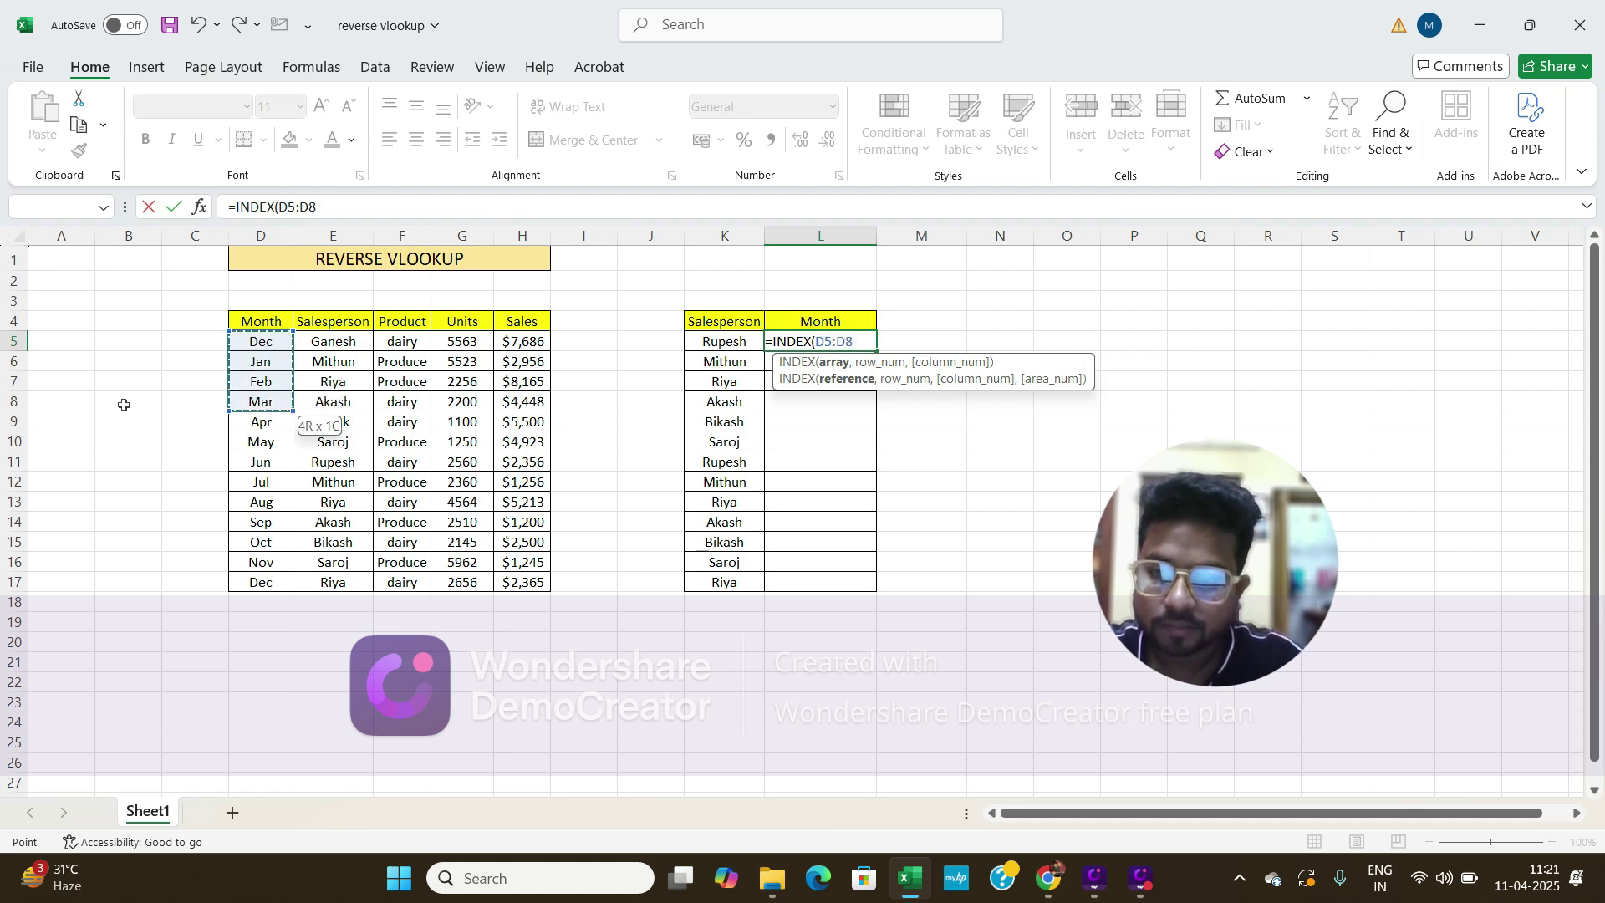
key(shift+Down)
key(shift+Down)
key(shift+Down)
key(shift+Down)
key(shift+Down)
key(shift+Down)
key(shift+Down)
key(shift+Down)
key(shift+Down)
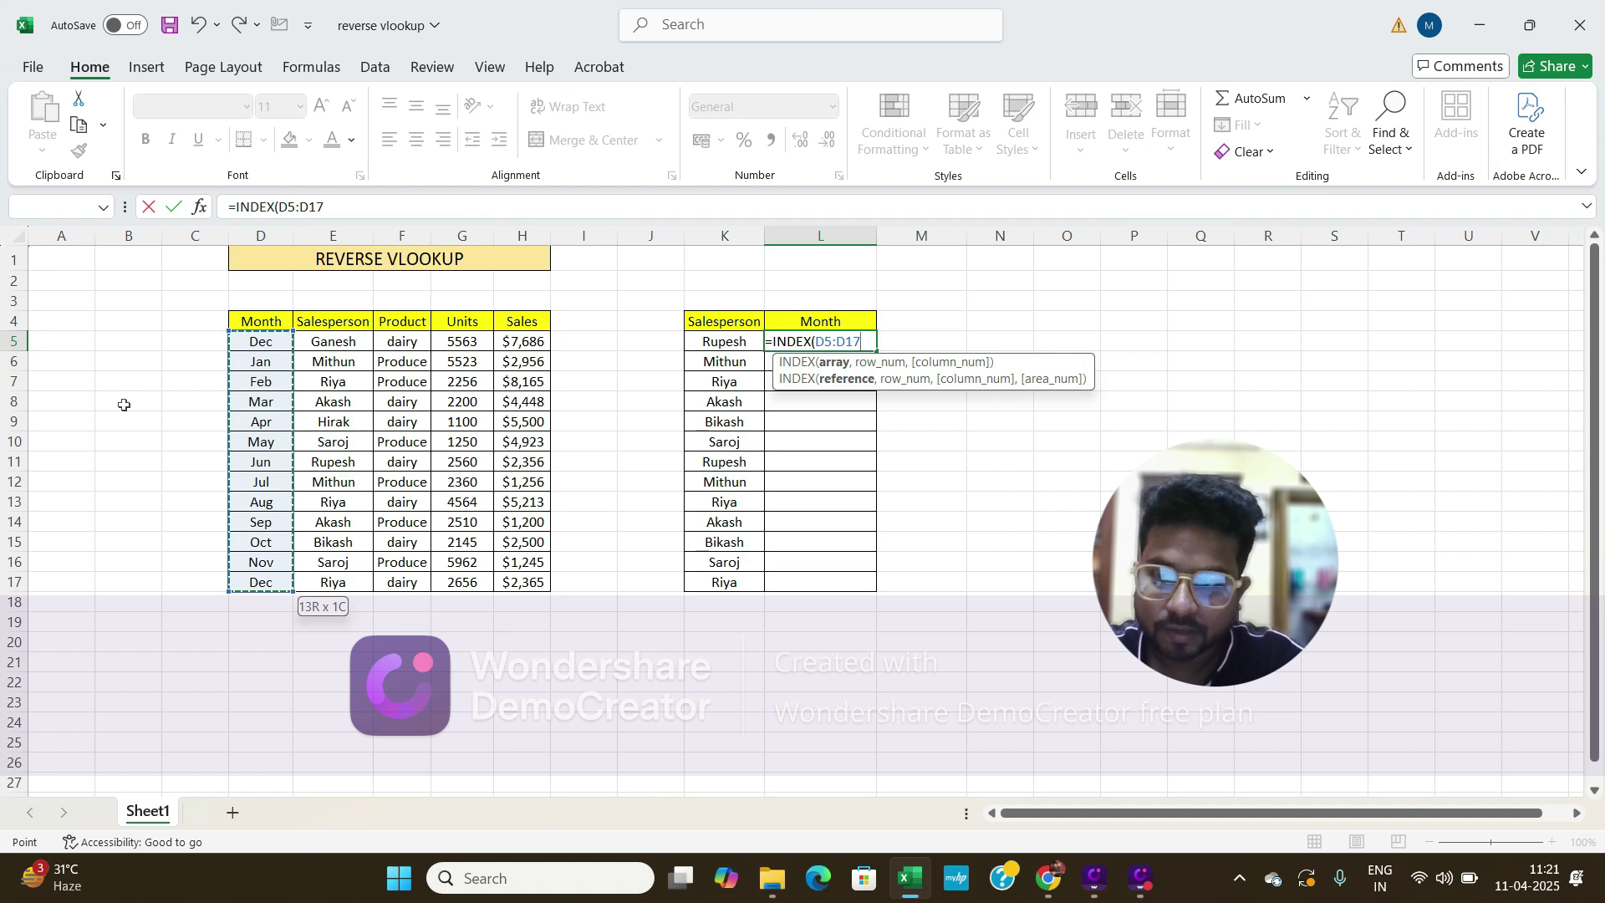
text(,)
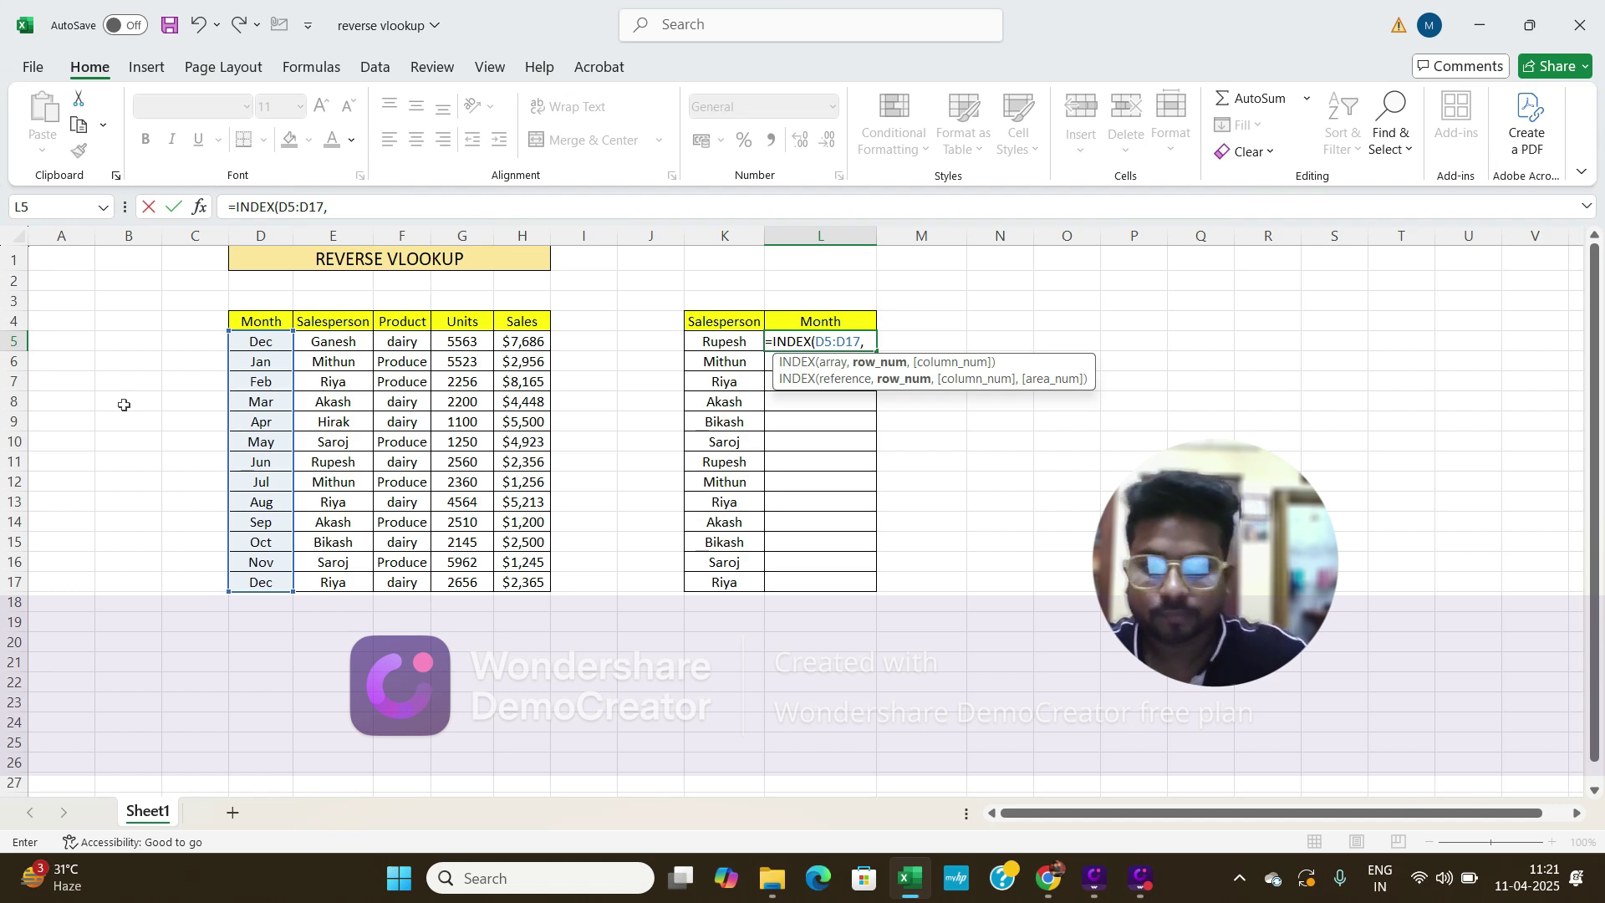
Step: Nest a MATCH function as the INDEX row number, with the salesperson in K5 as its lookup value
text(match)
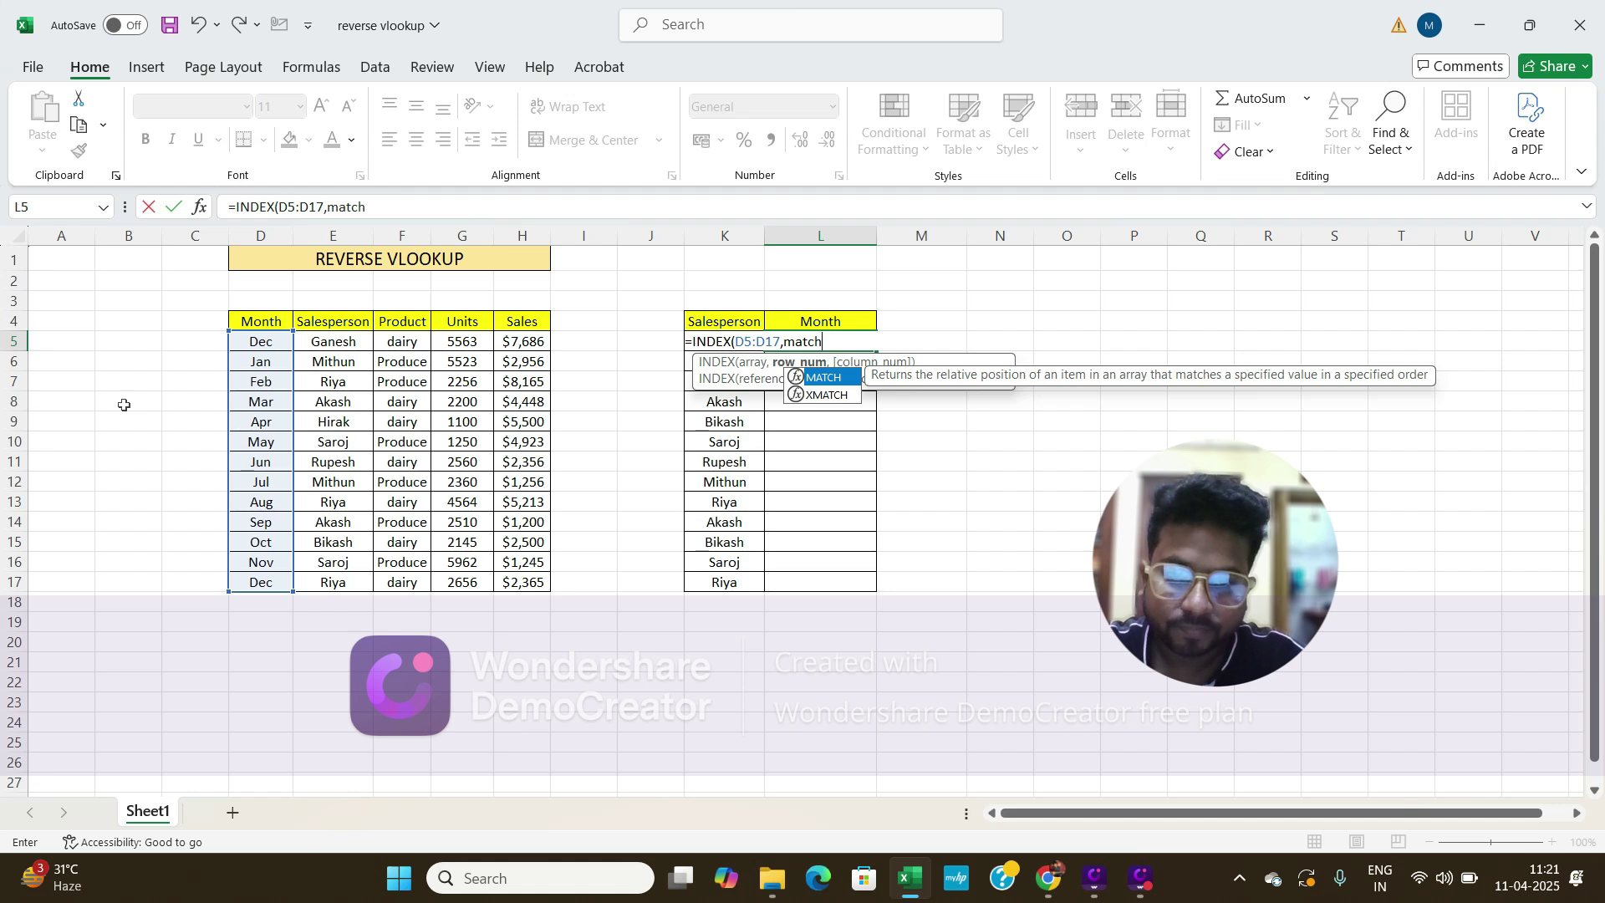
key(Tab)
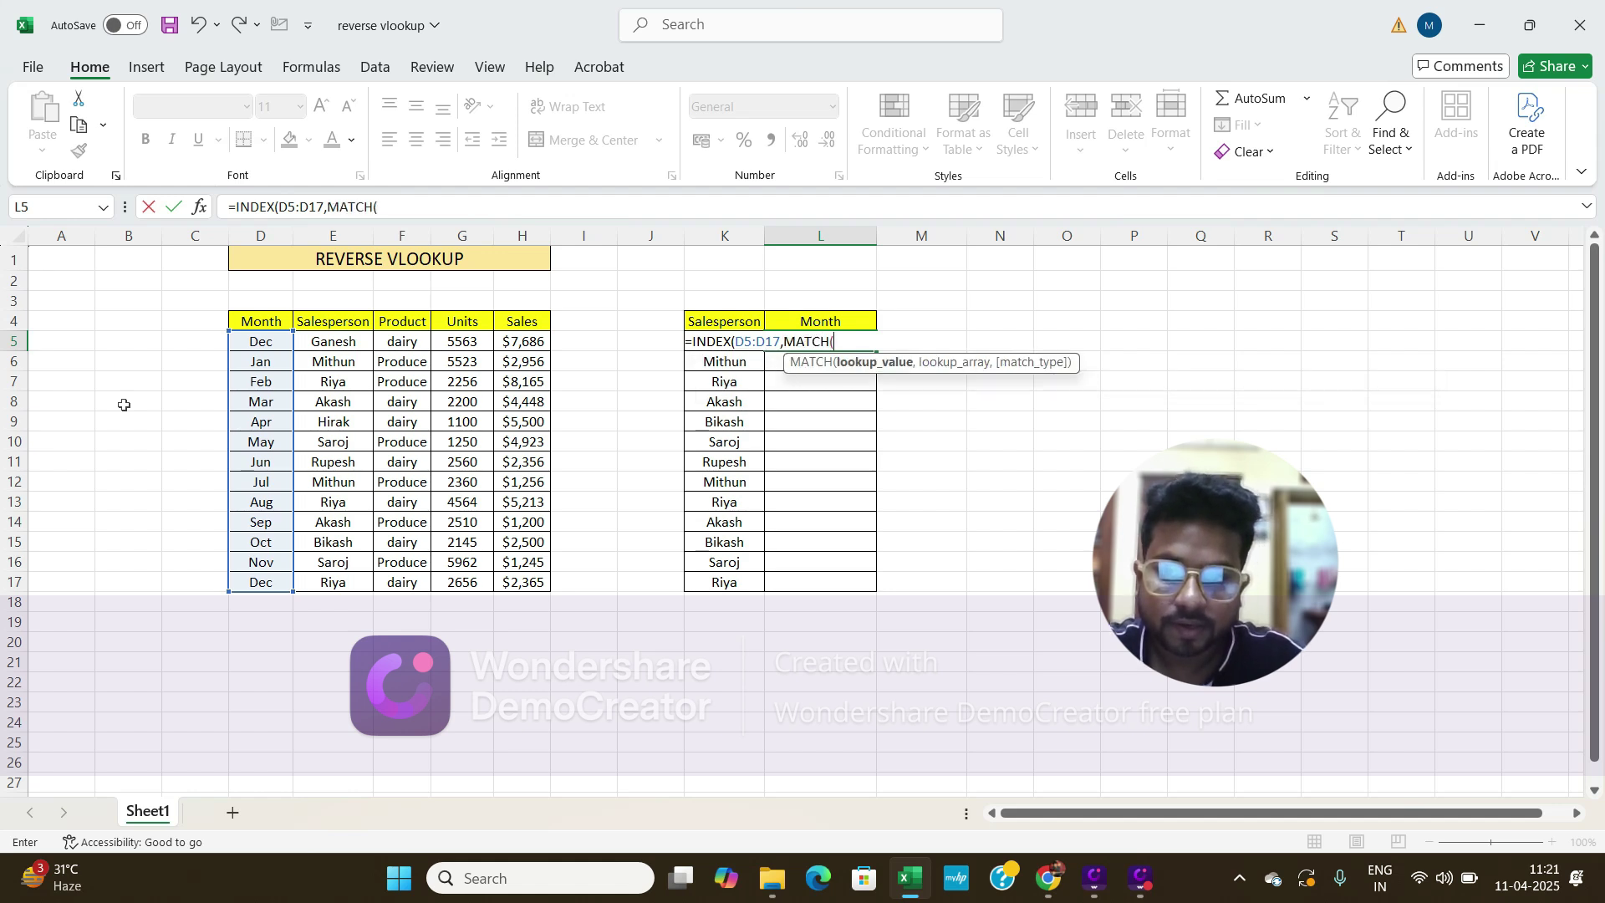
key(Left)
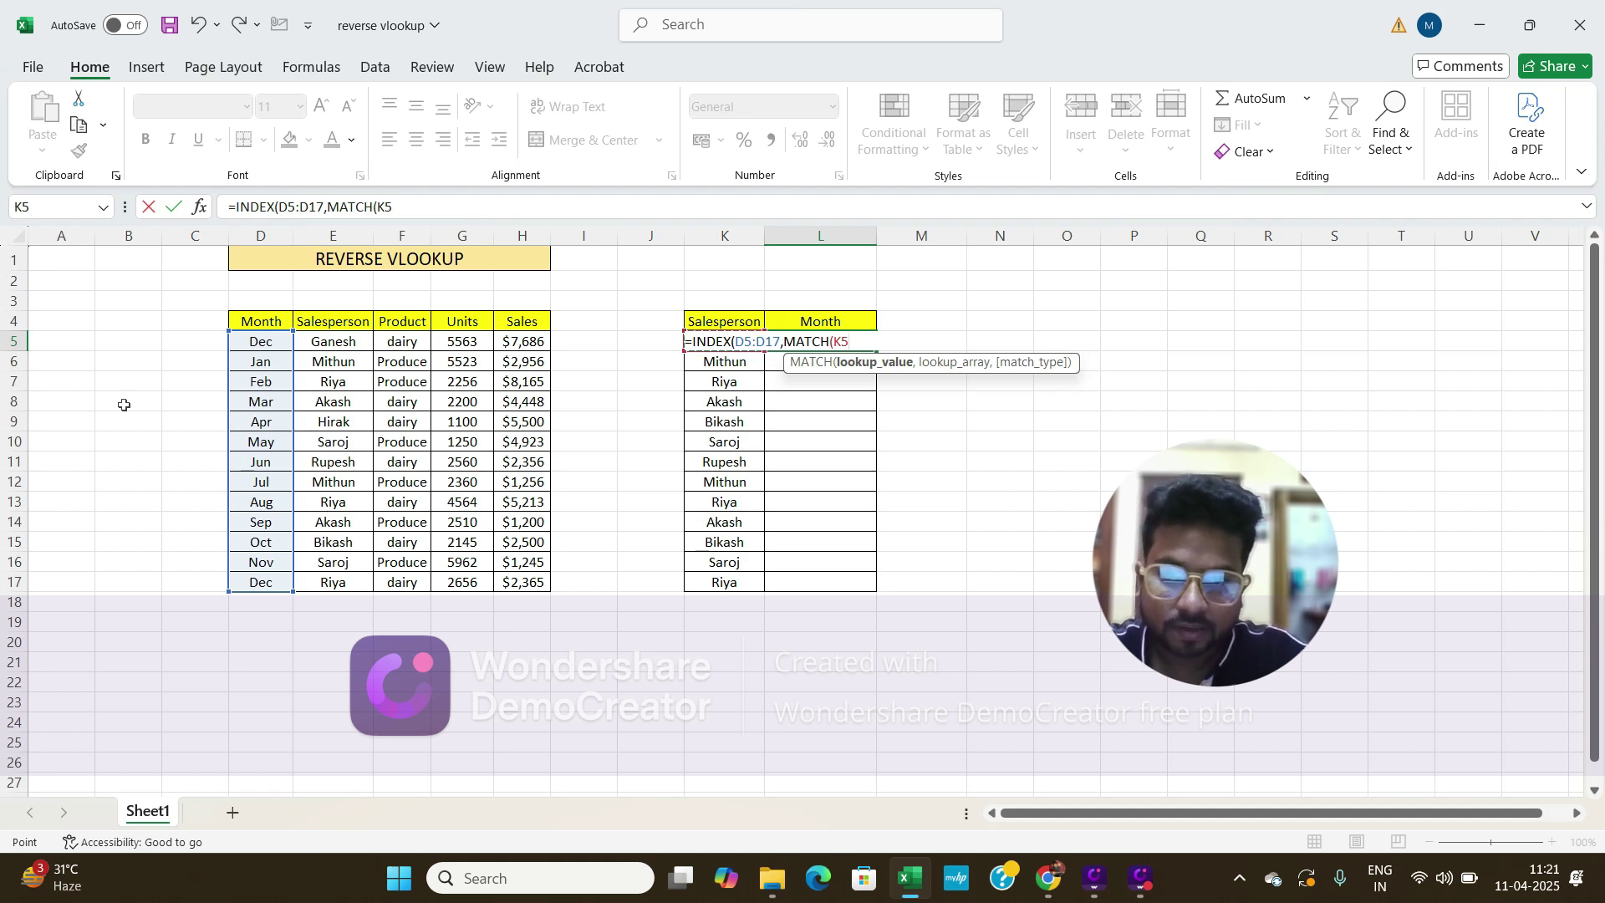
text(,)
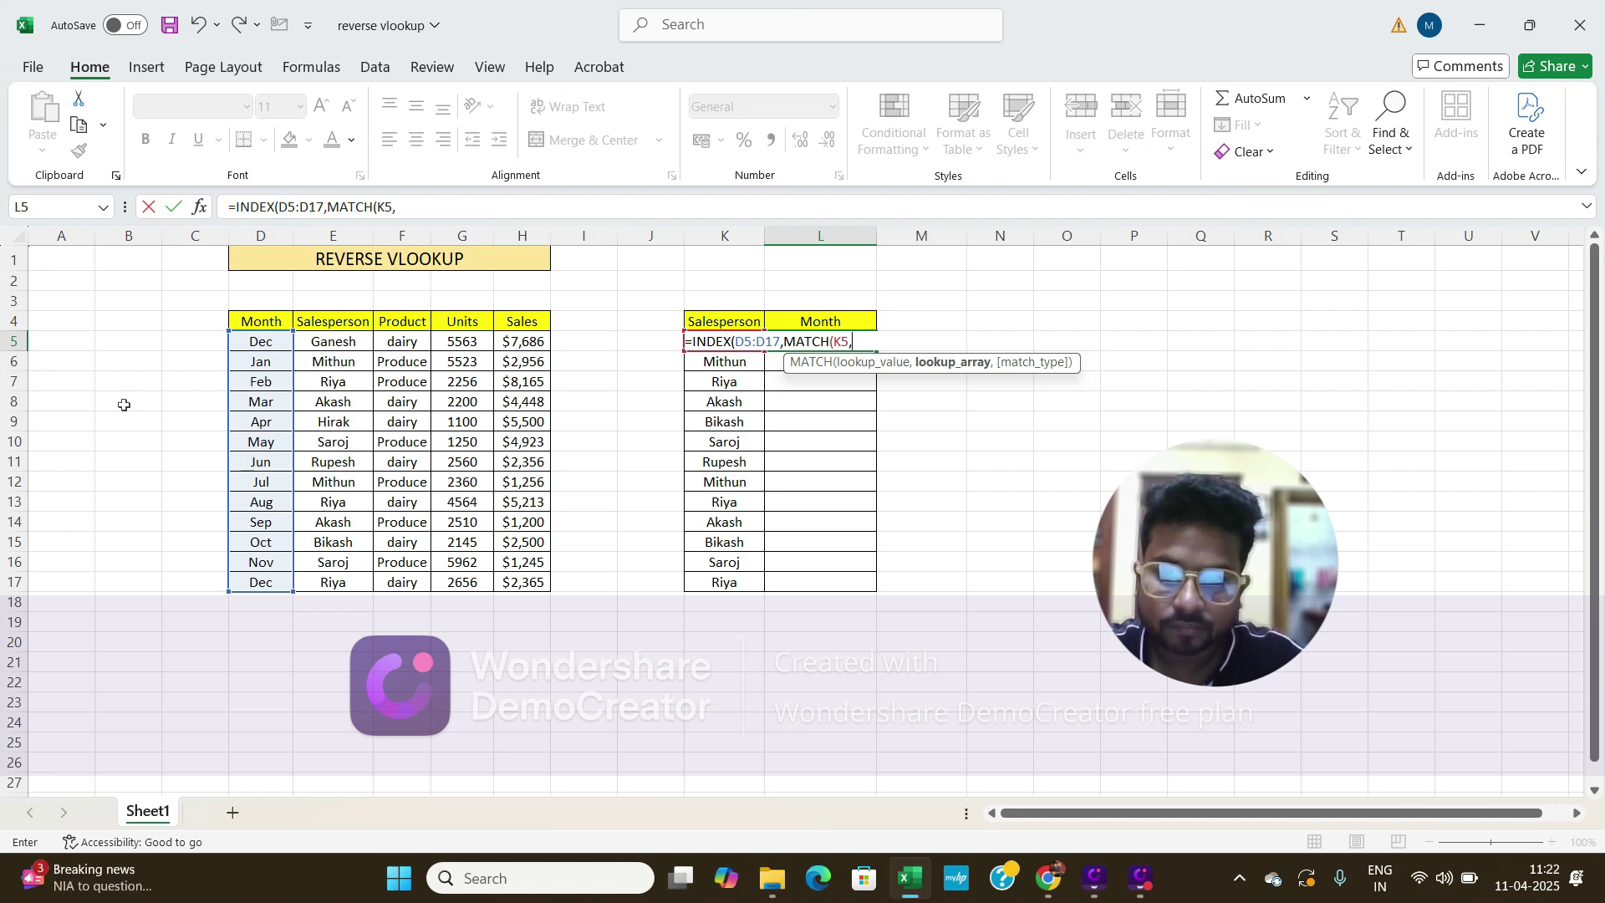
Step: Set the source table's Salesperson range E5:E17 as the MATCH lookup array, and complete the formula in L5 without a match type
key(Left)
key(Left)
key(Left)
key(Left)
key(Left)
key(Left)
key(Left)
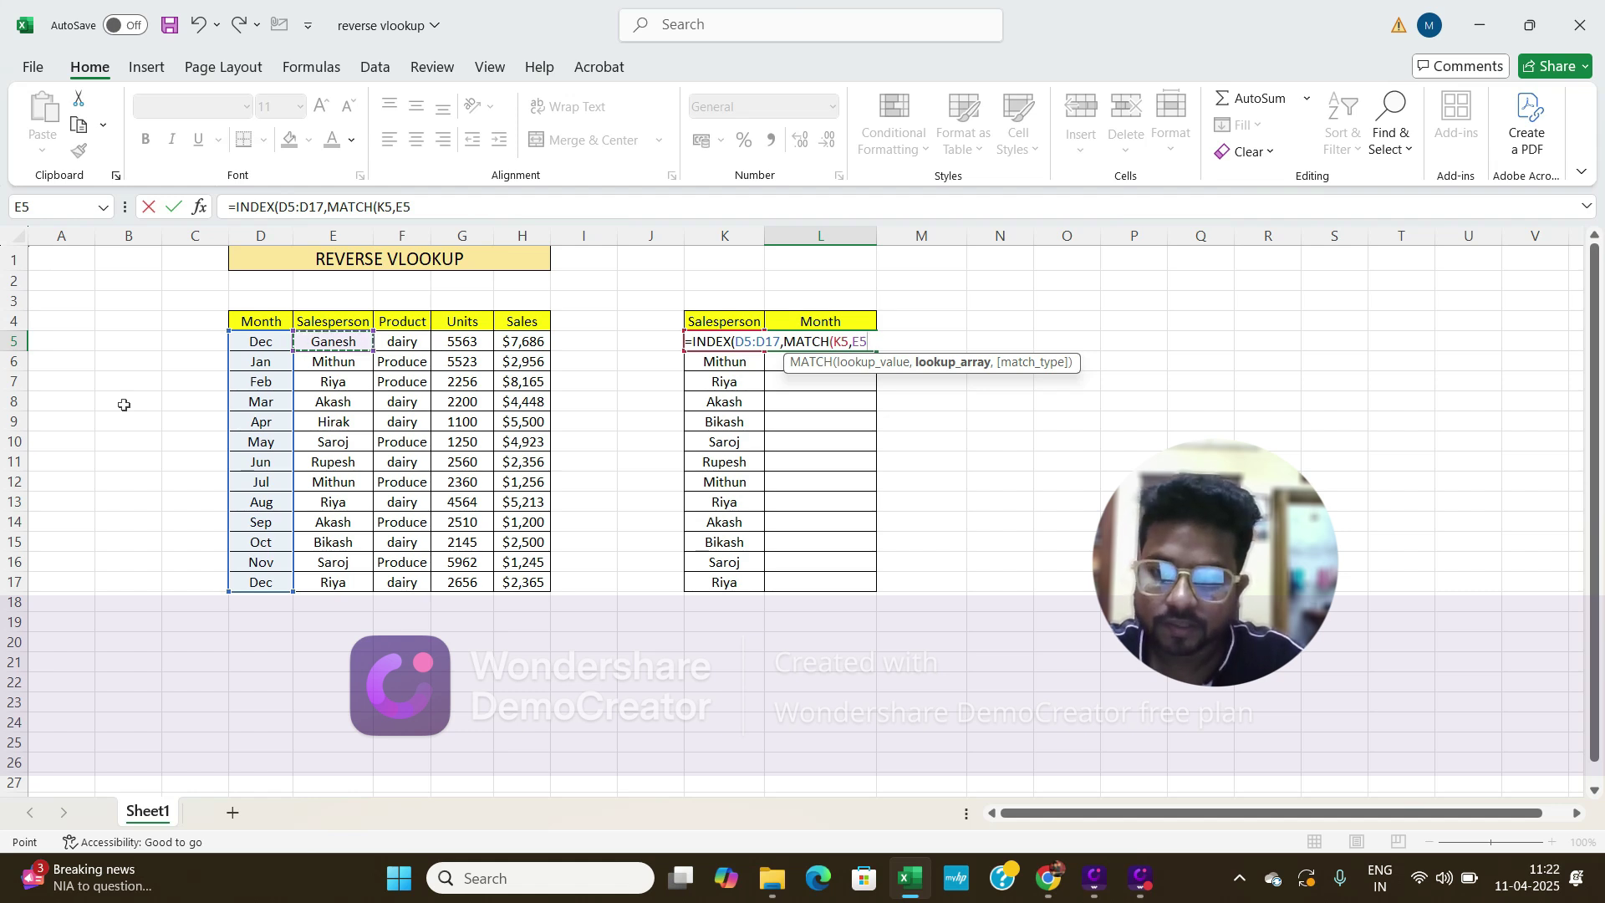
key(ctrl+shift+Down)
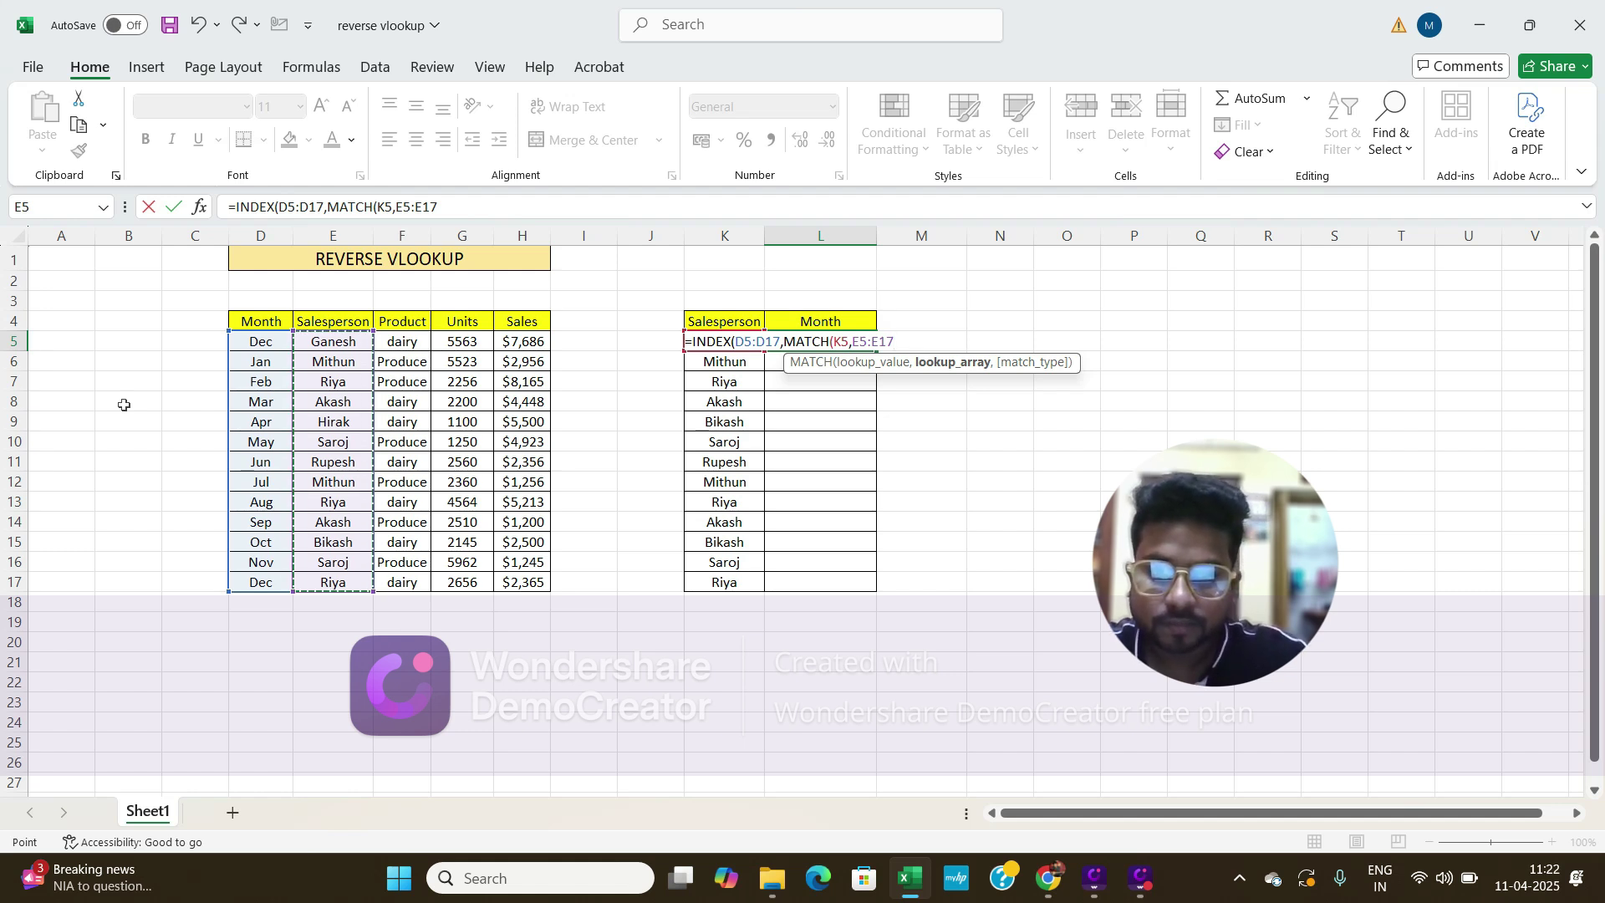
text())
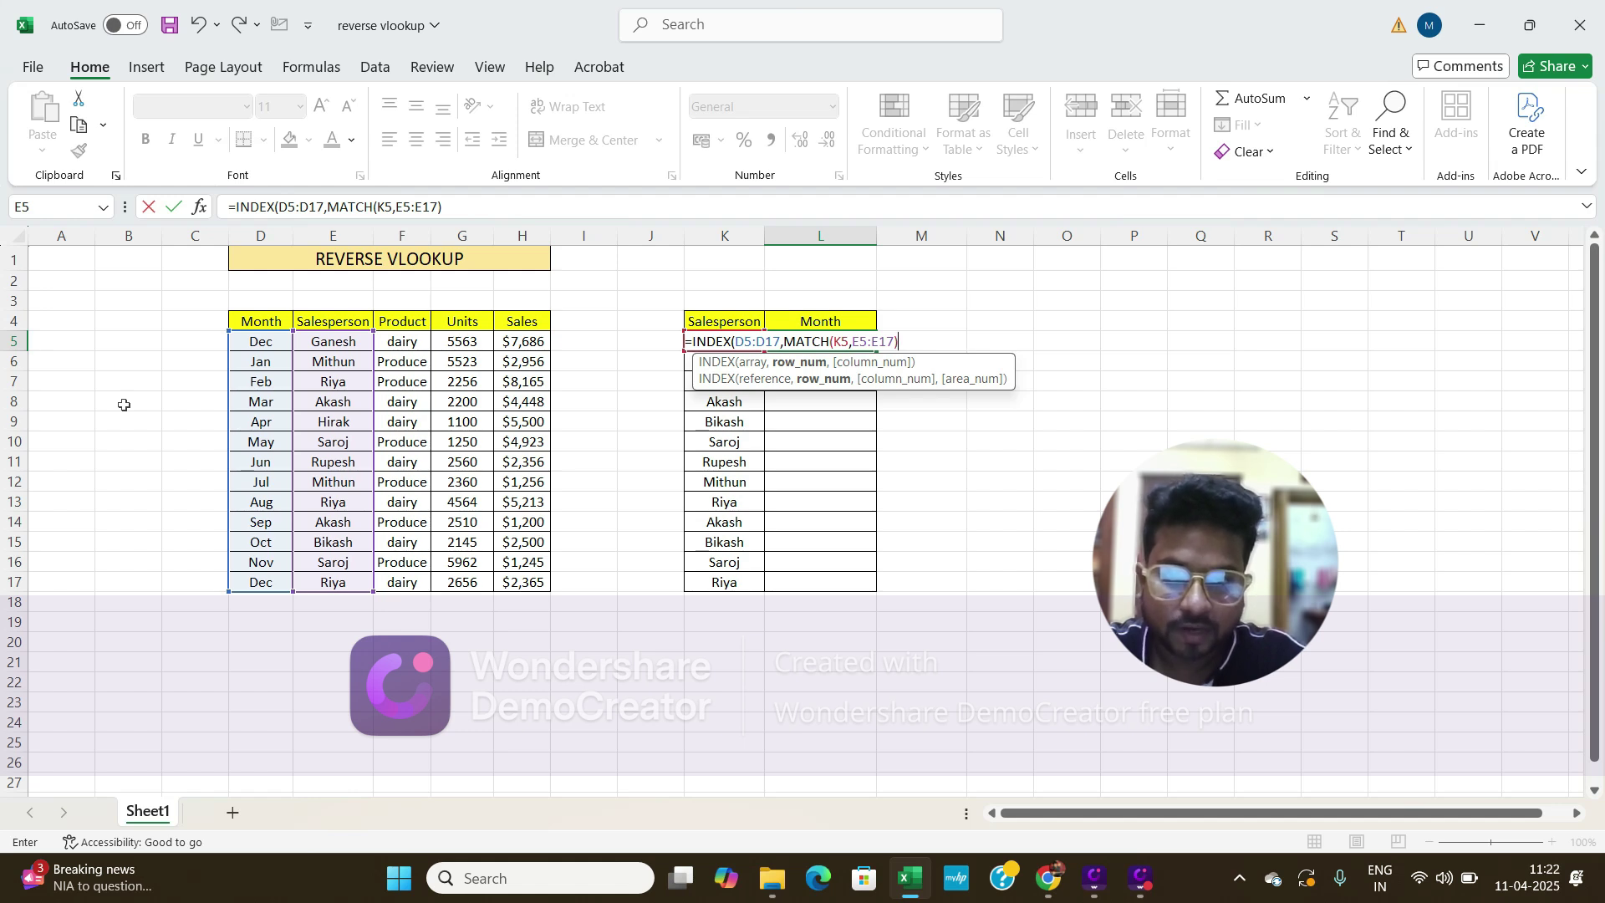
text())
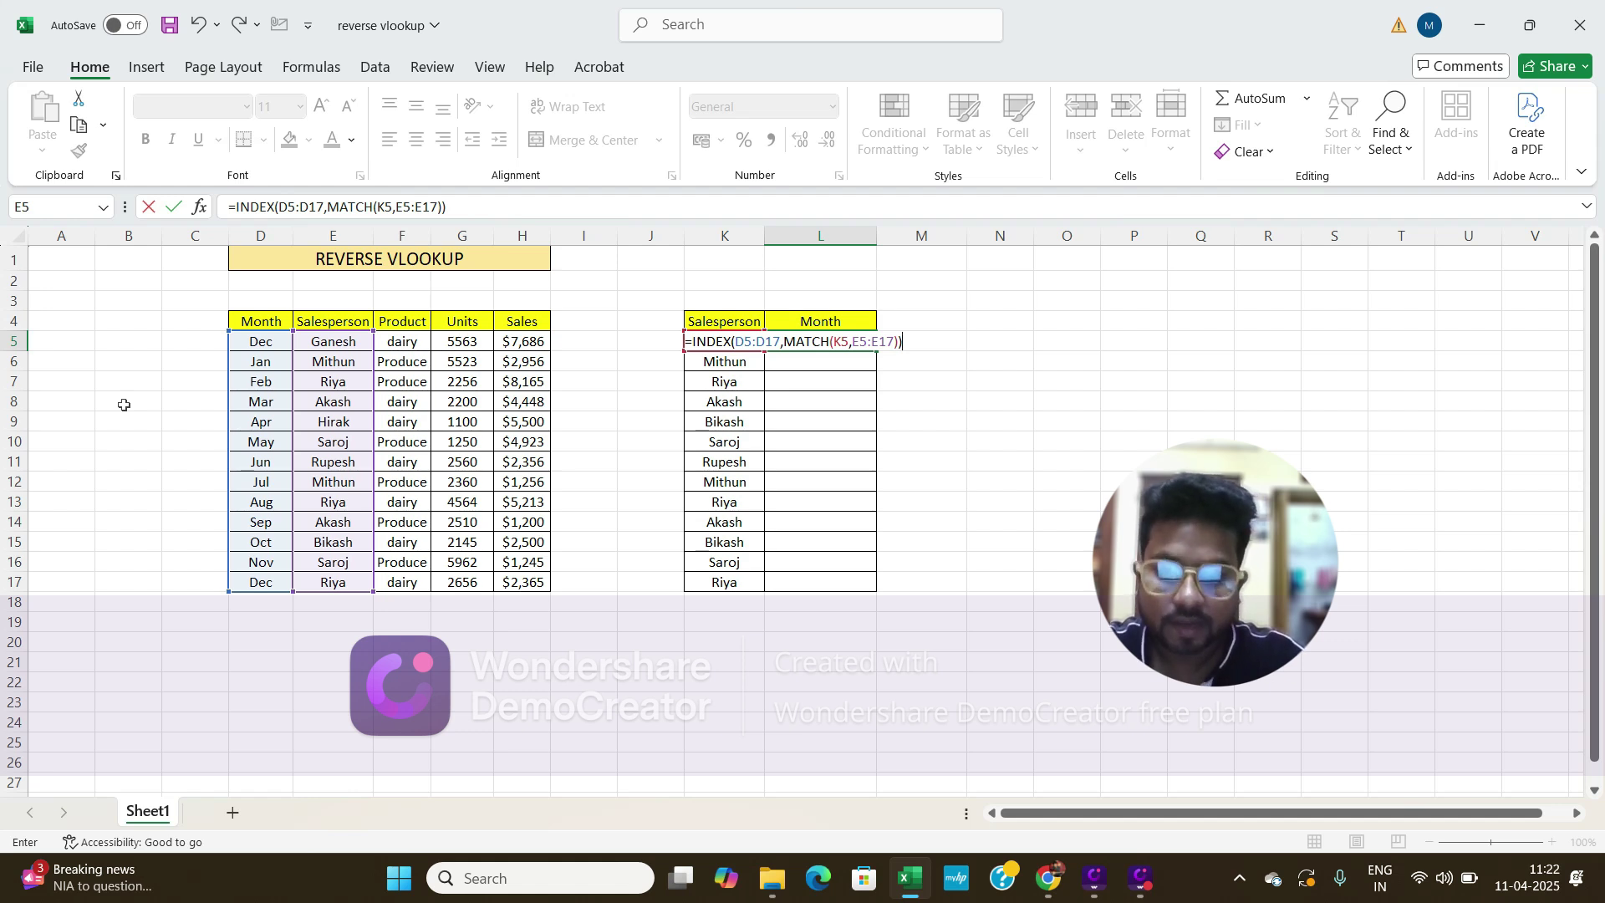
key(Return)
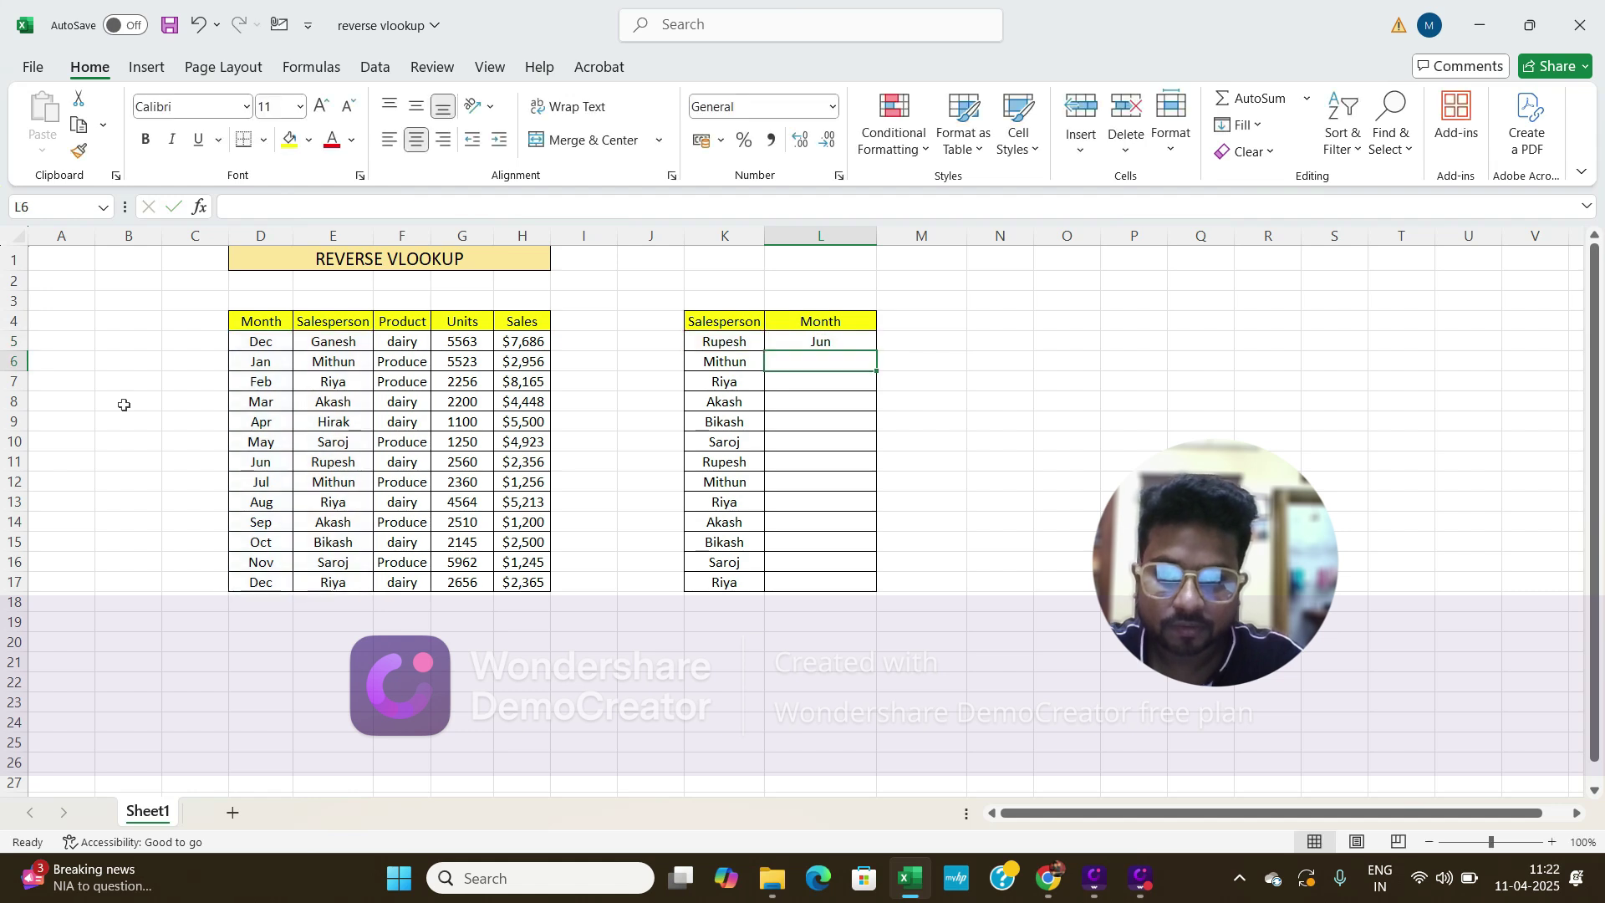
Step: Check L5's month against the source table and fill the formula down the Month column to L17
key(Up)
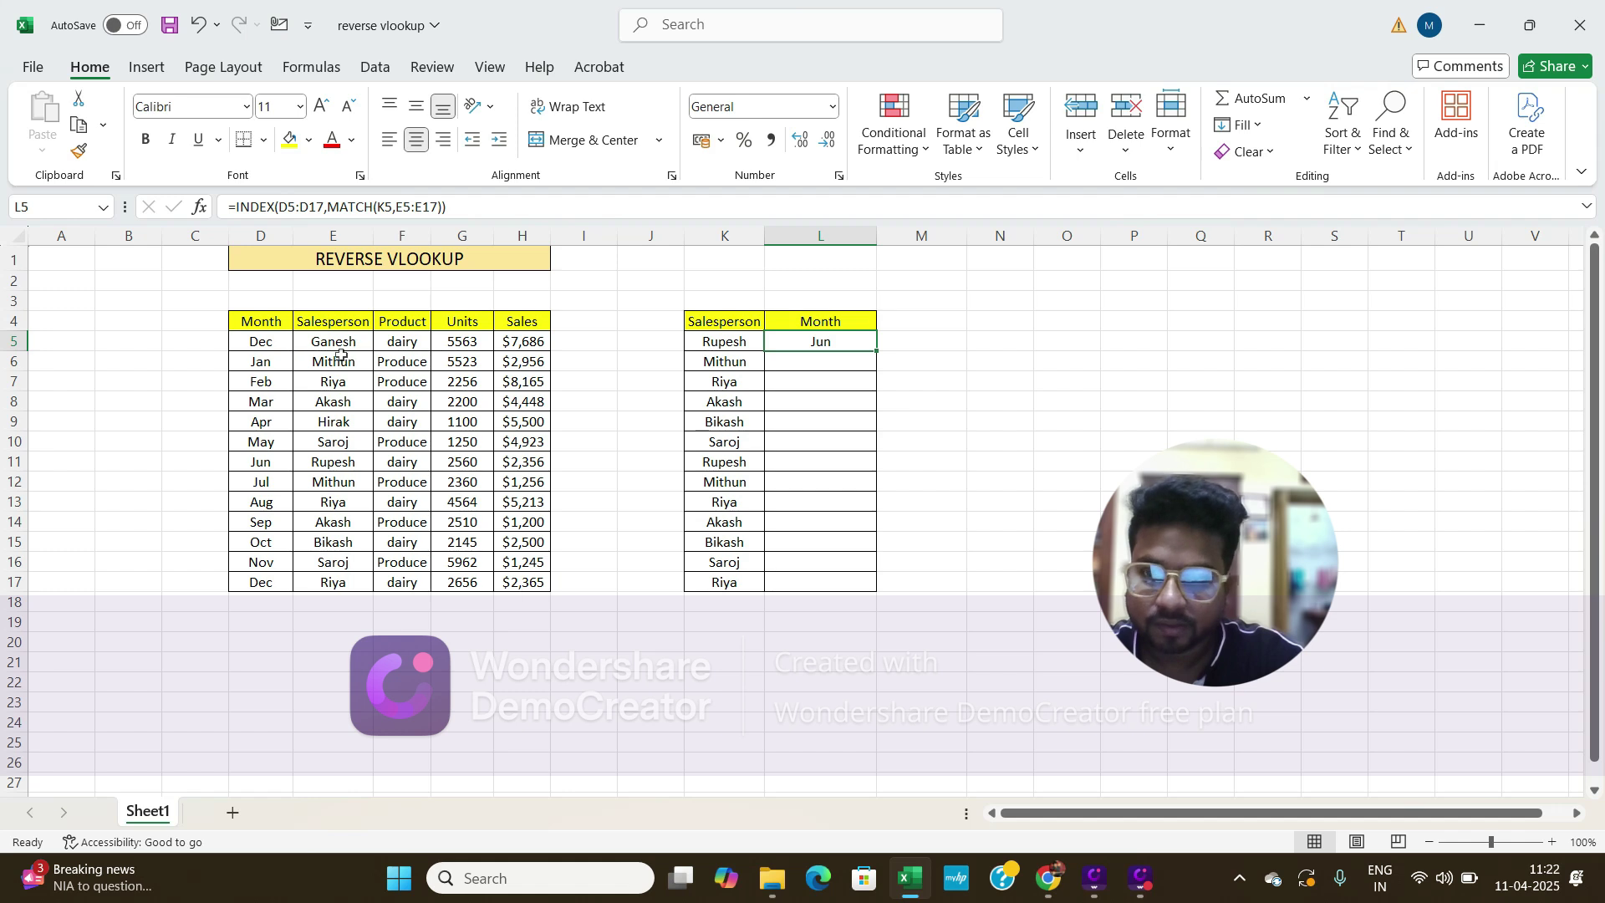
click(351, 455)
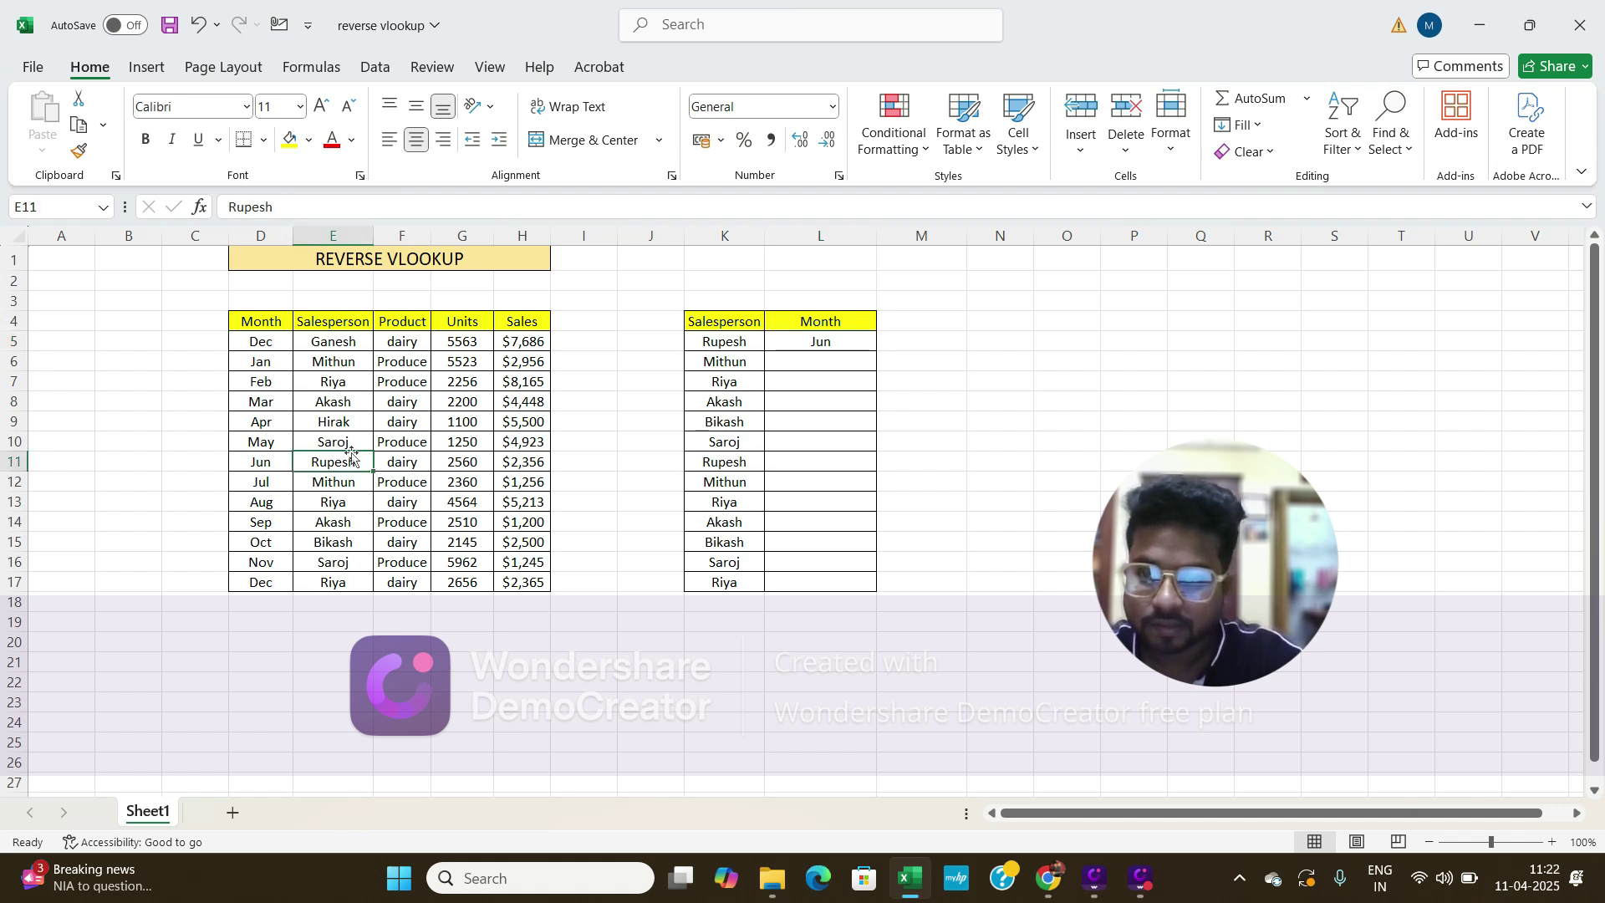
key(Left)
key(Right)
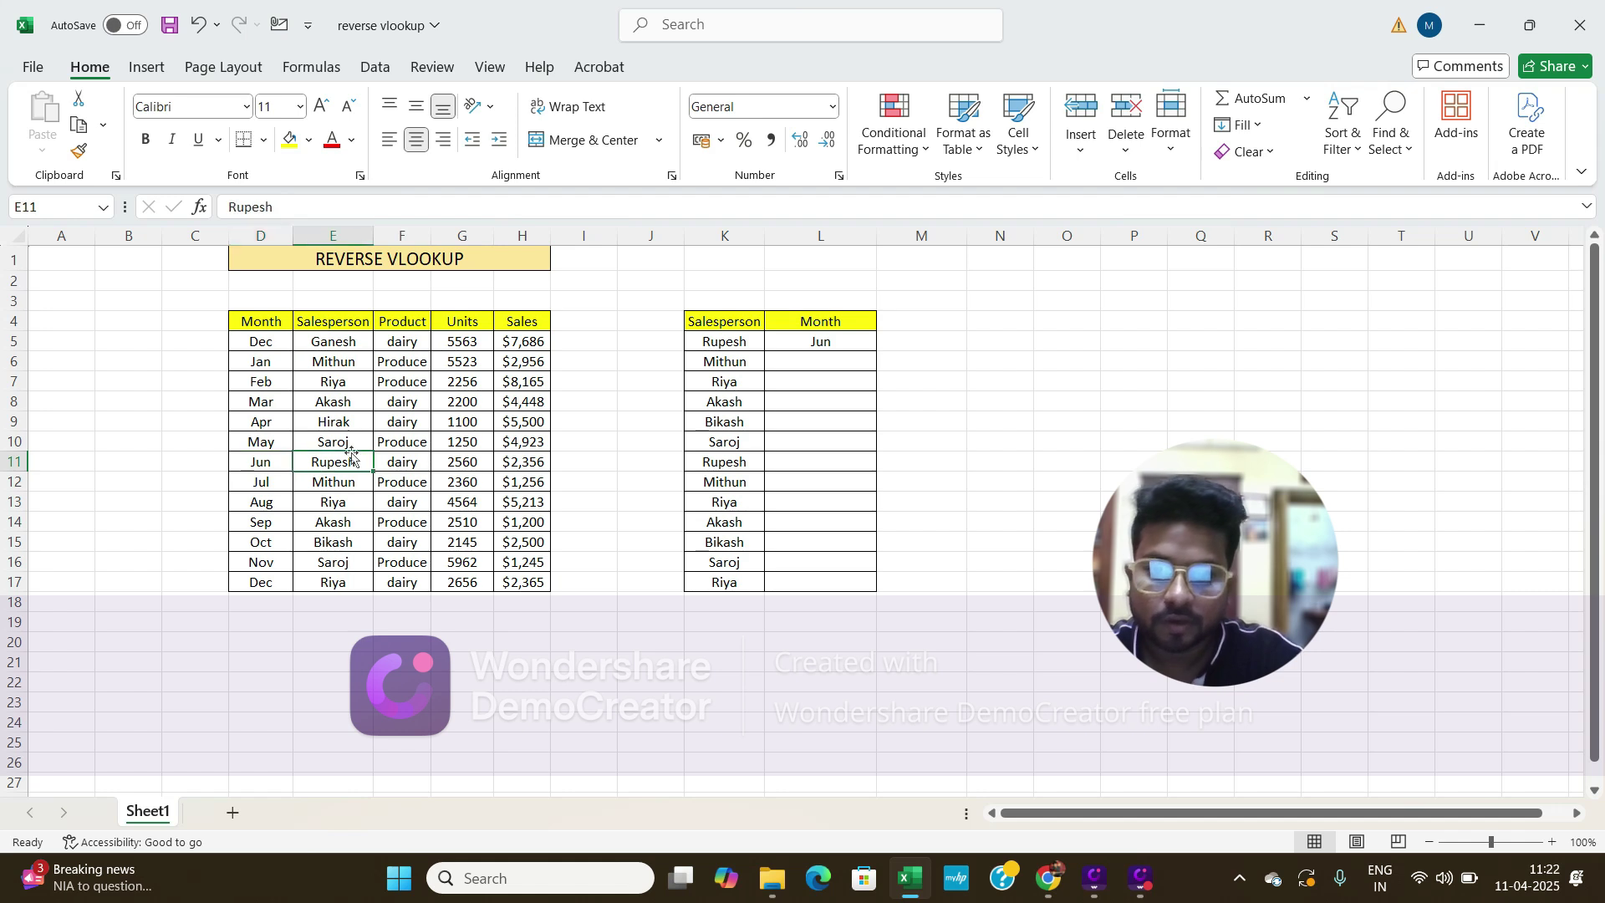
click(808, 343)
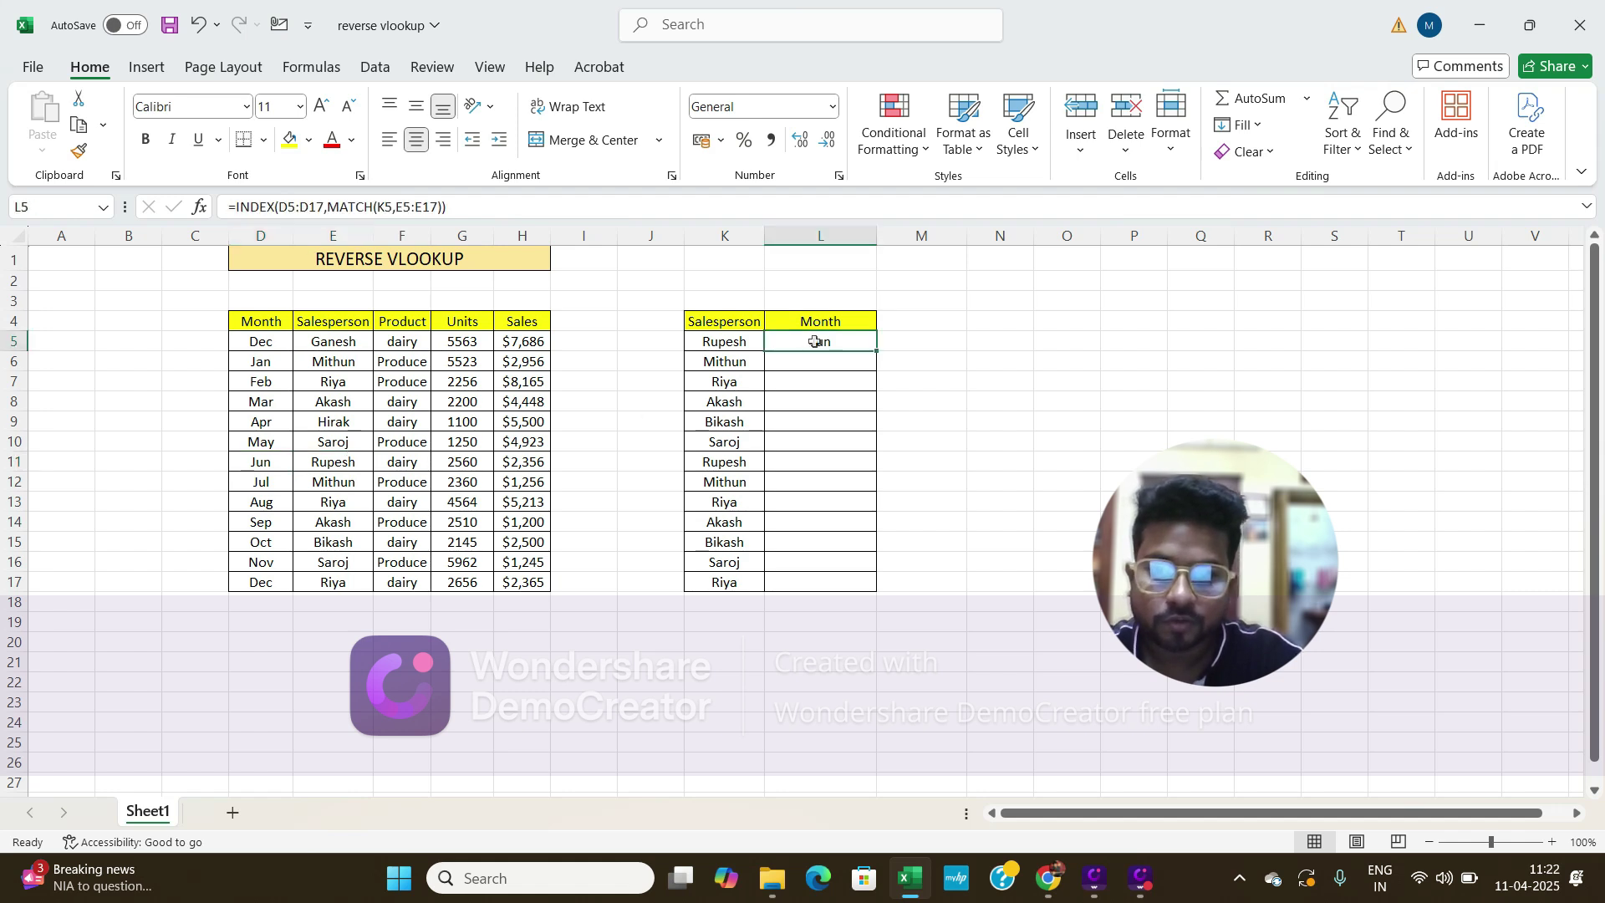
double_click(877, 352)
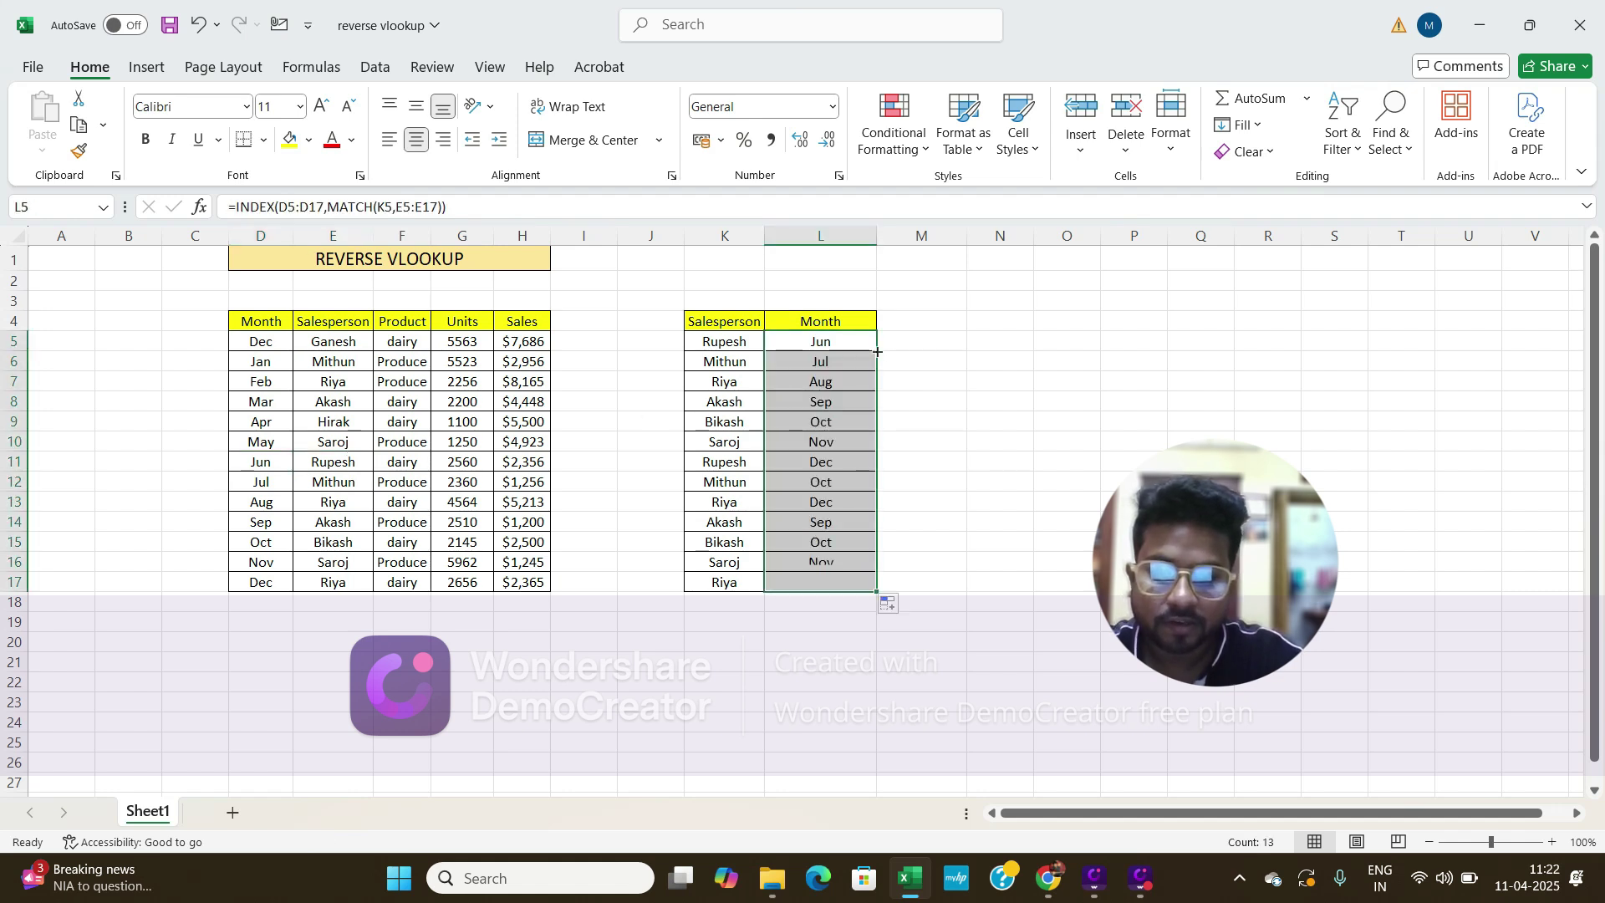
Step: Examine the filled Month formulas in L5:L17 alongside the salesperson names in the lookup table
key(Right)
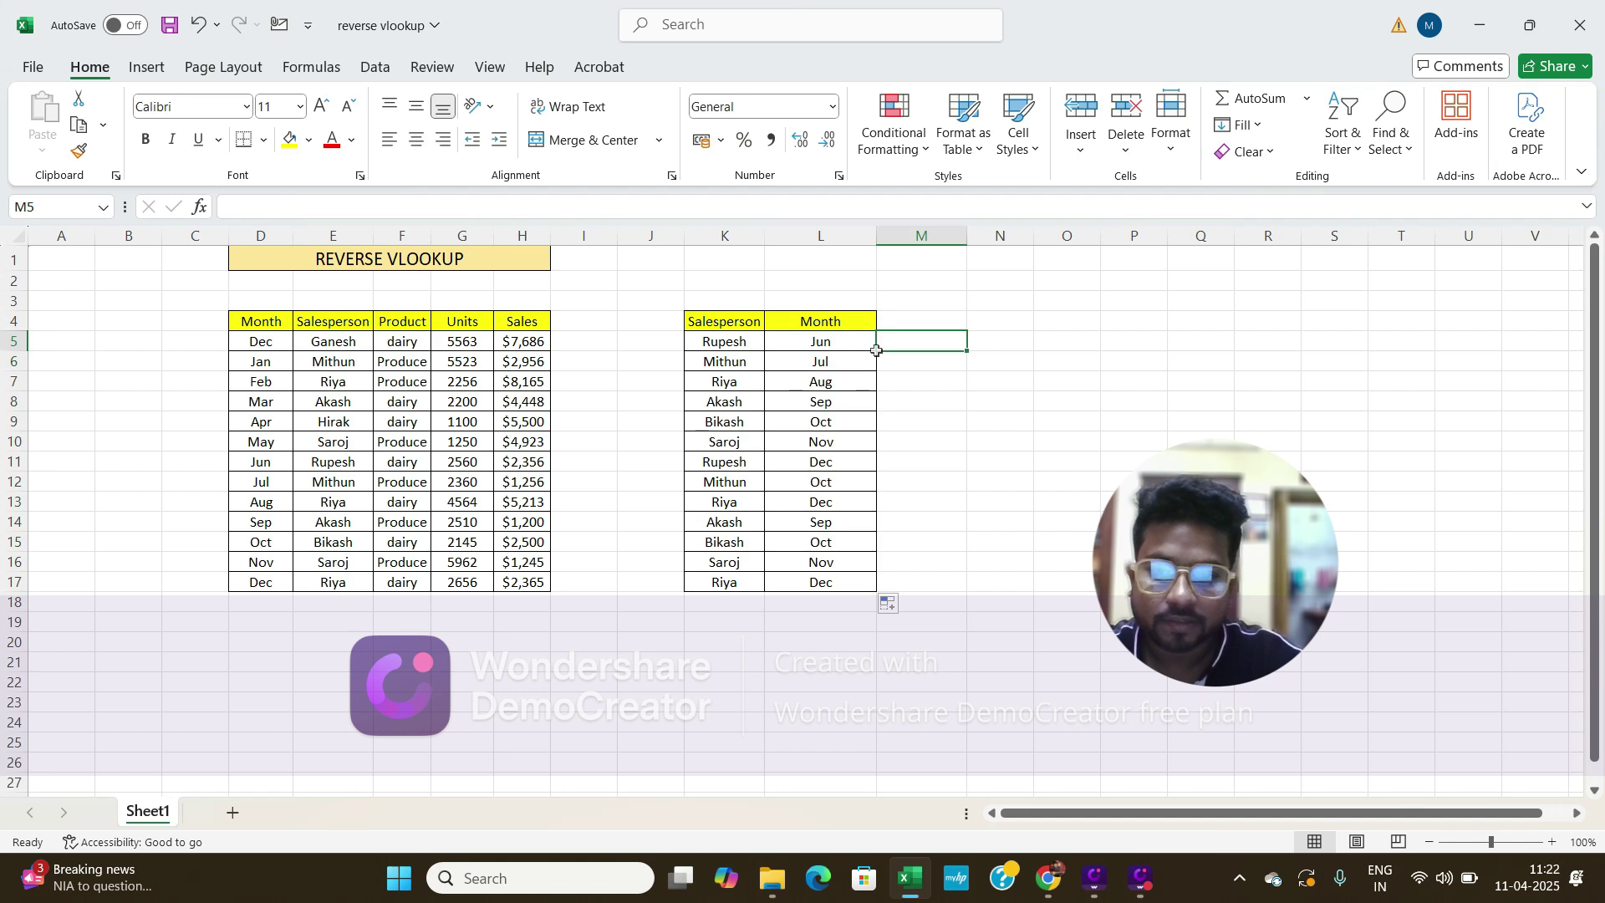
key(Right)
key(Left)
key(Left)
key(Left)
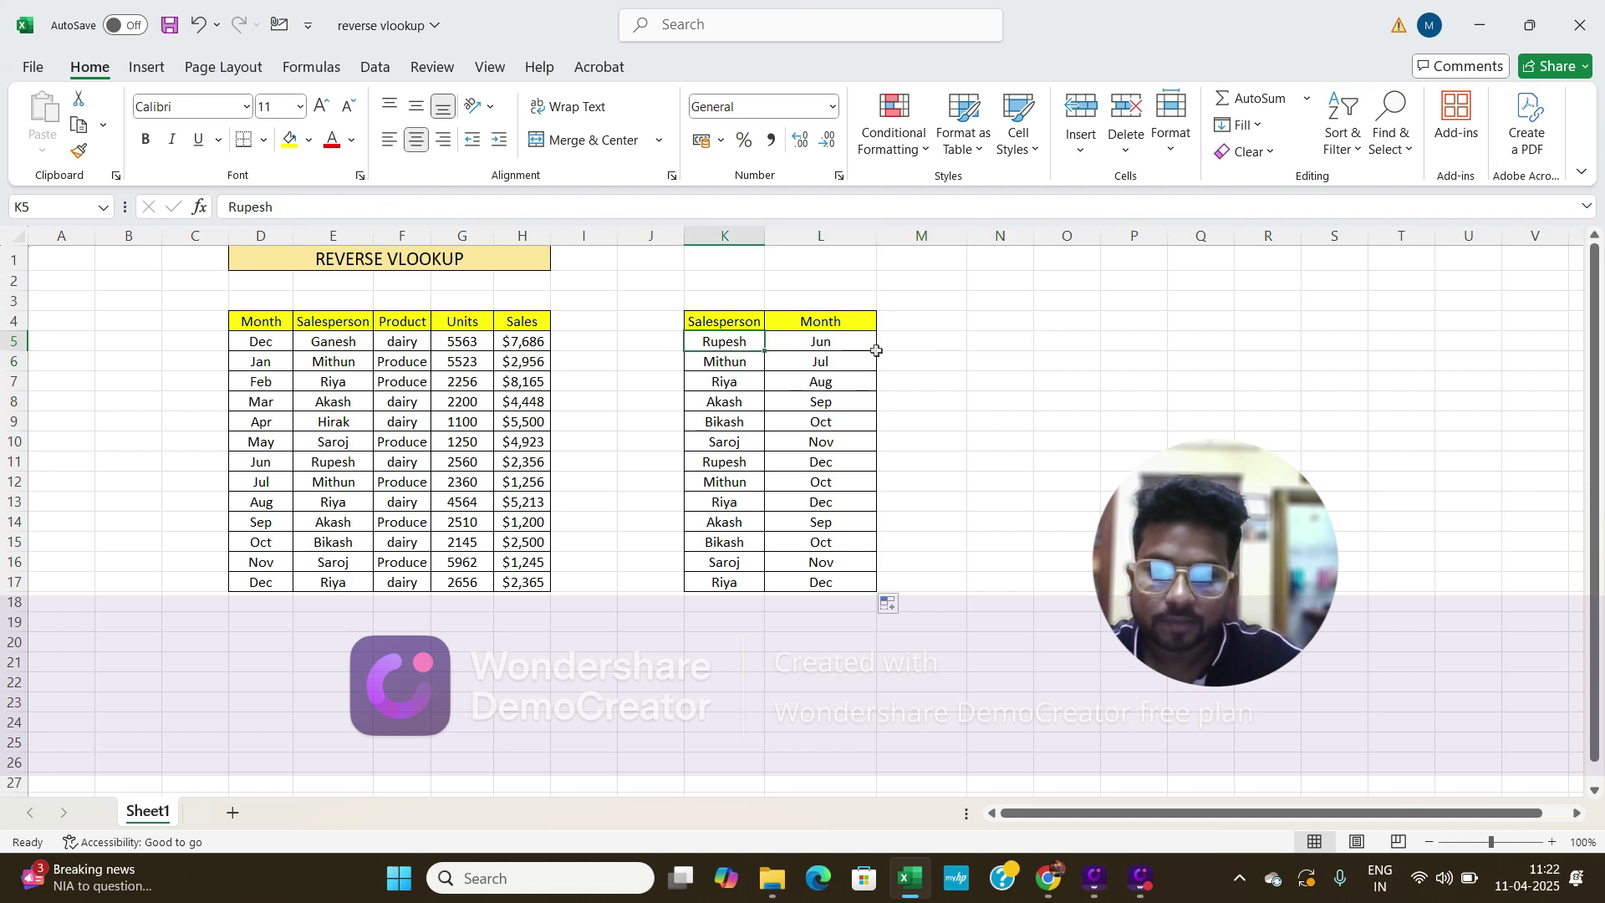
key(Down)
key(Right)
key(Down)
key(Down)
key(Down)
key(Down)
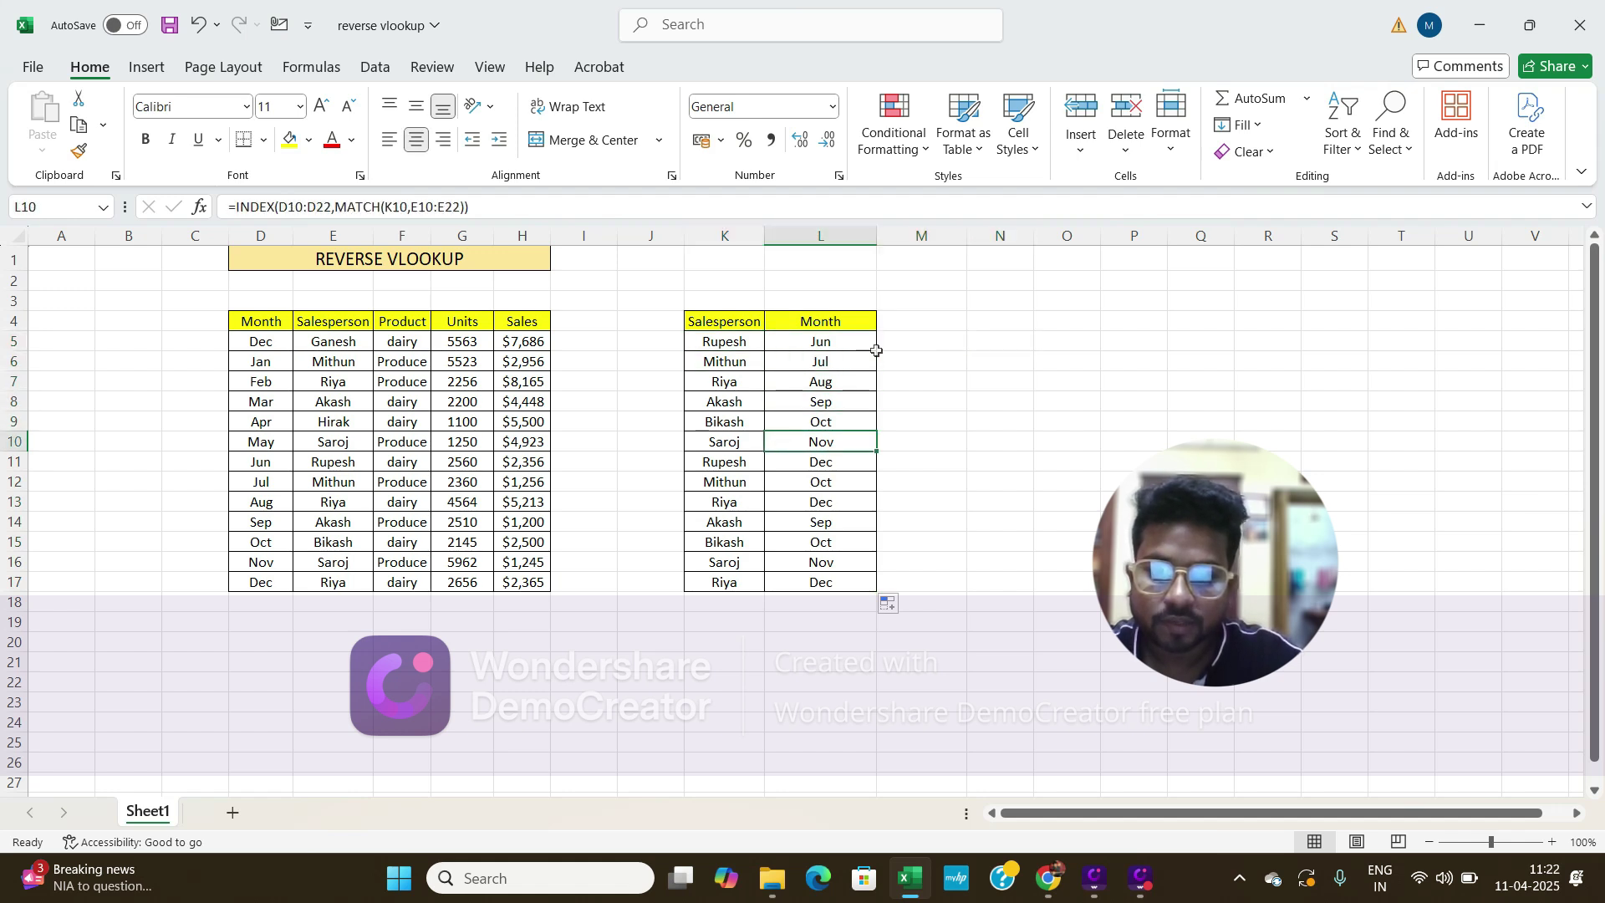
key(Down)
key(Down)
key(Down)
key(Down)
key(Down)
key(Down)
key(Down)
key(Left)
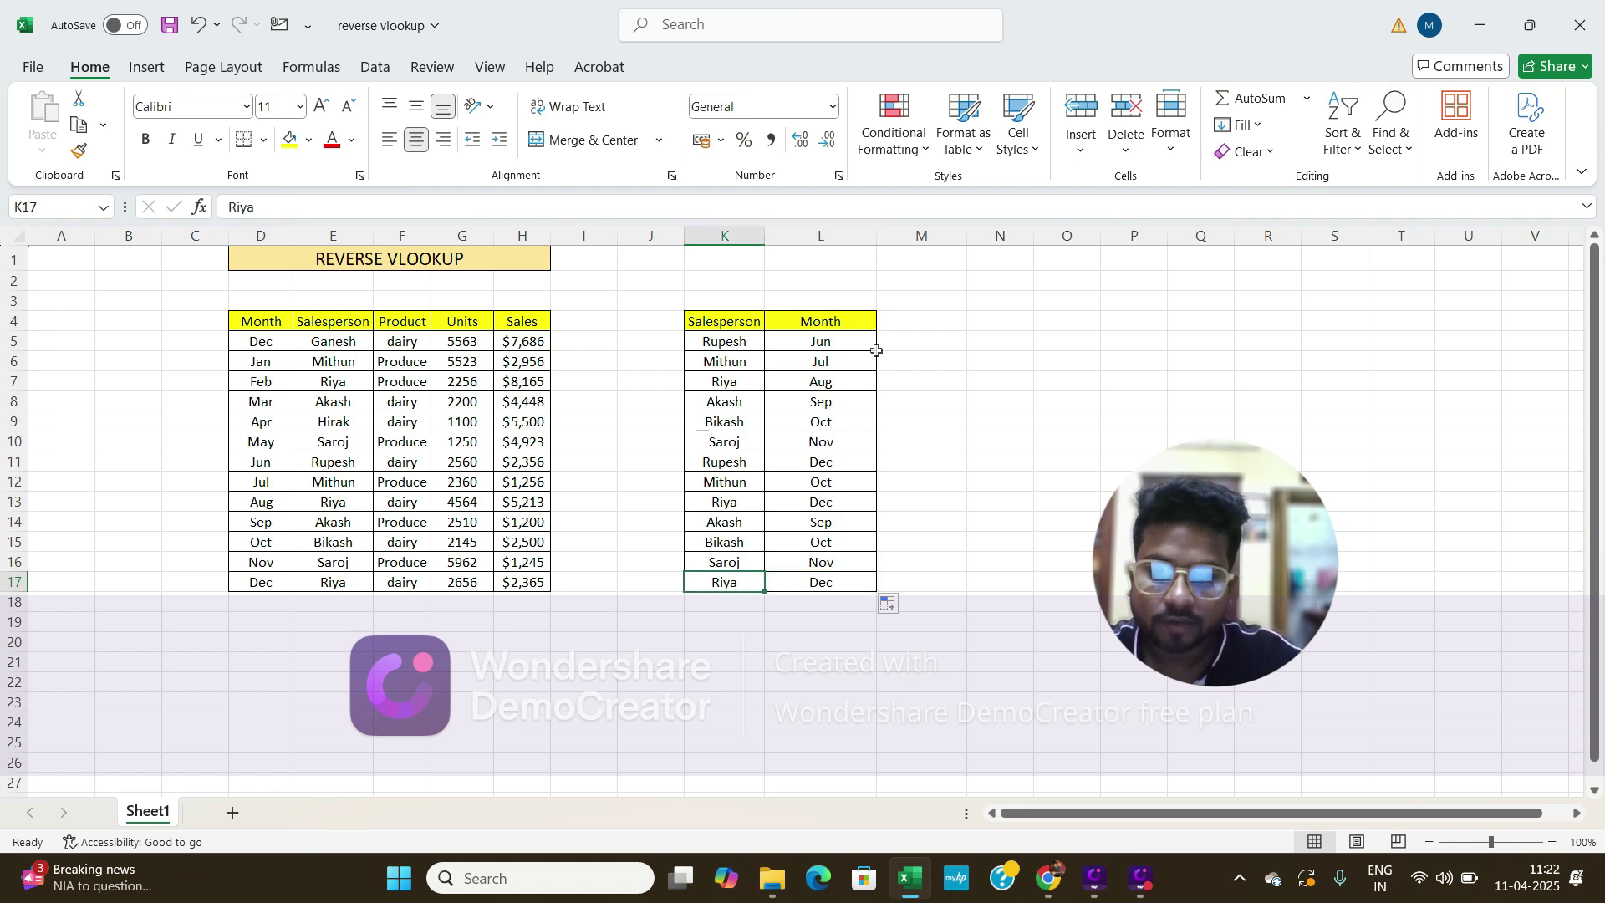
key(ctrl+Up)
key(Right)
key(Right)
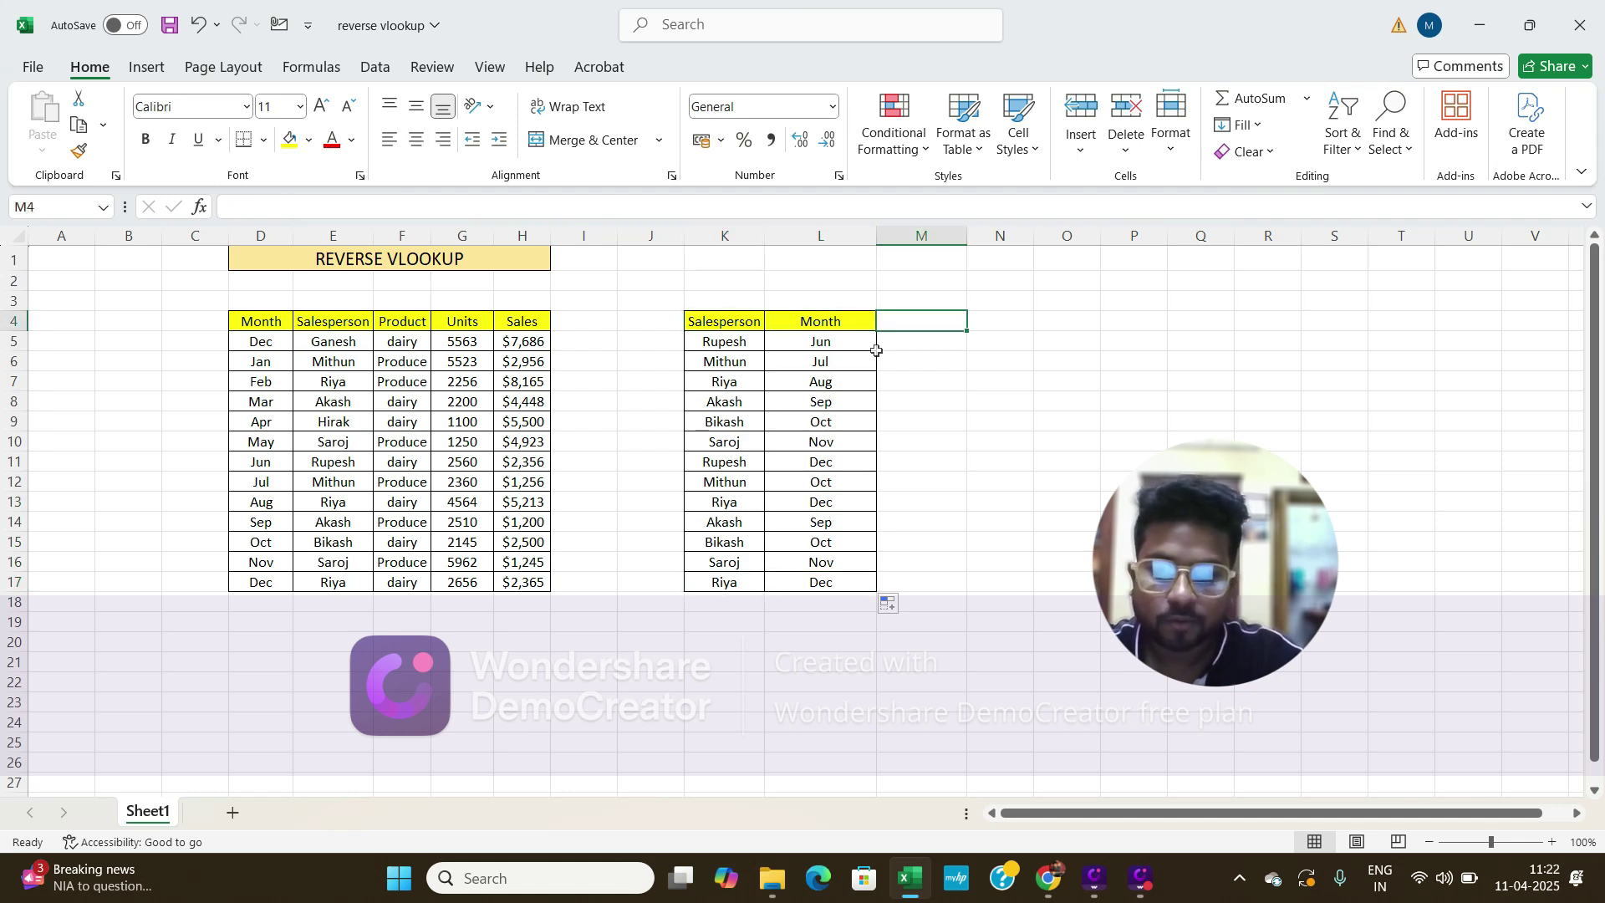
key(Left)
key(Left)
key(Right)
key(ctrl+Down)
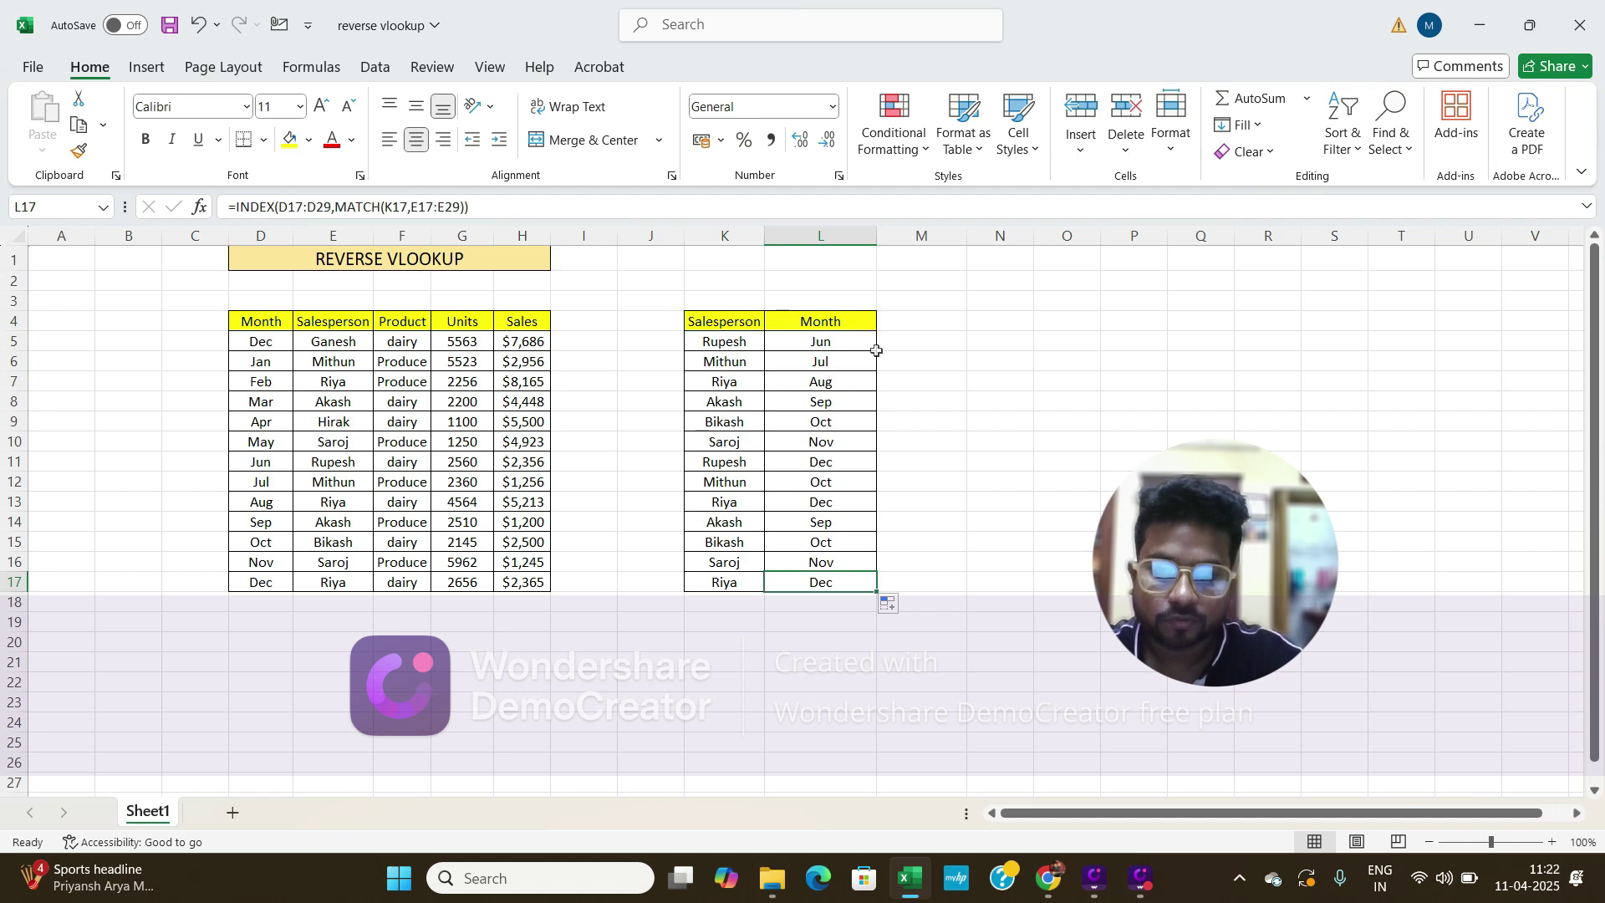